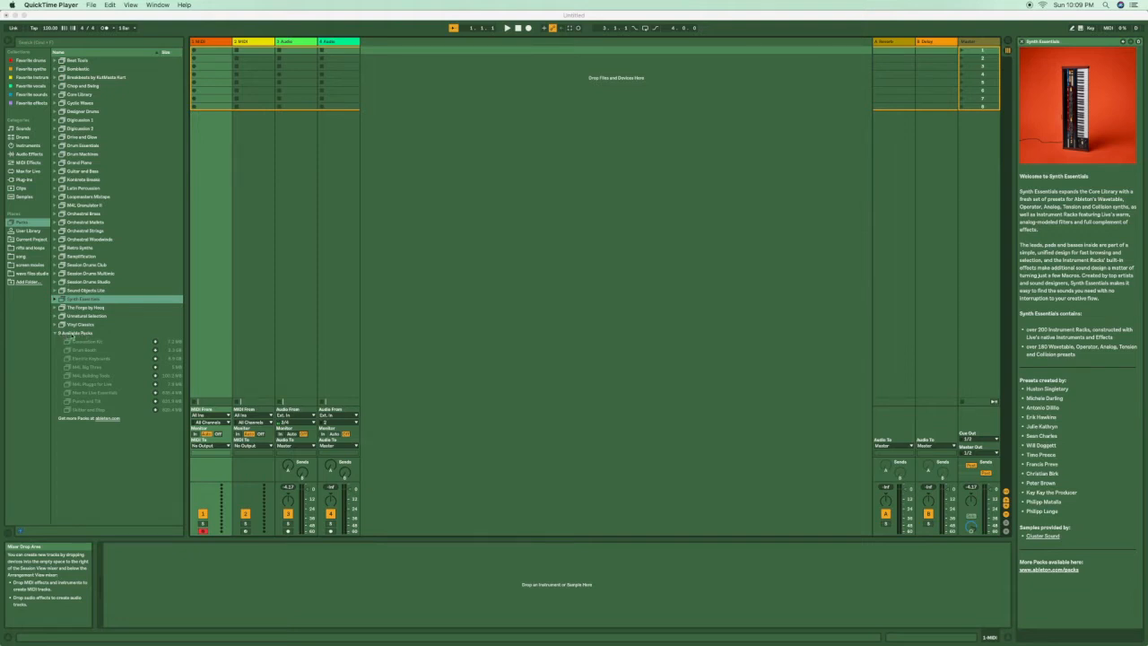
# - Download and install the M4L Big Three pack from the available packs, leaving its folder collapsed
pyautogui.click(55, 335)
pyautogui.click(56, 335)
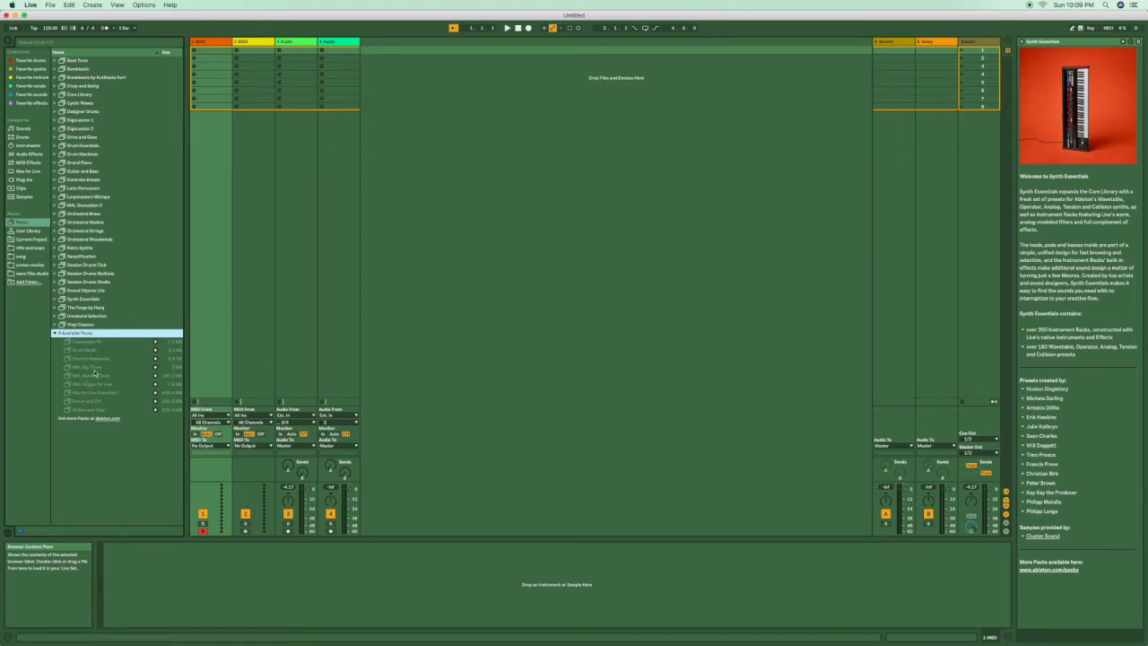
pyautogui.click(95, 368)
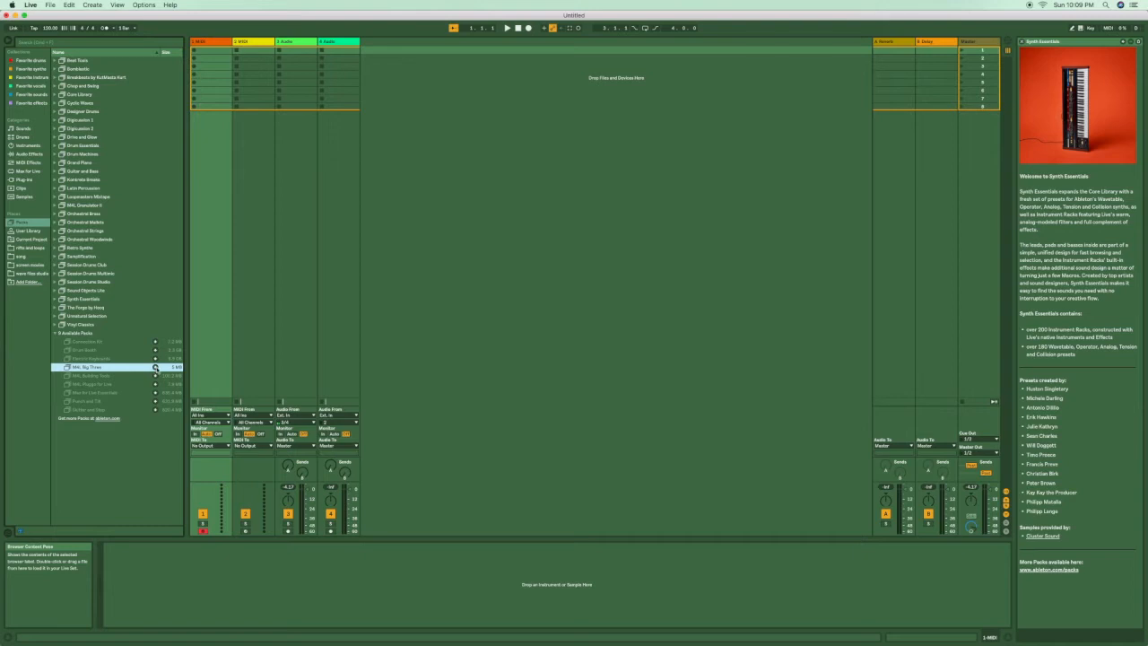
pyautogui.click(155, 368)
pyautogui.click(145, 368)
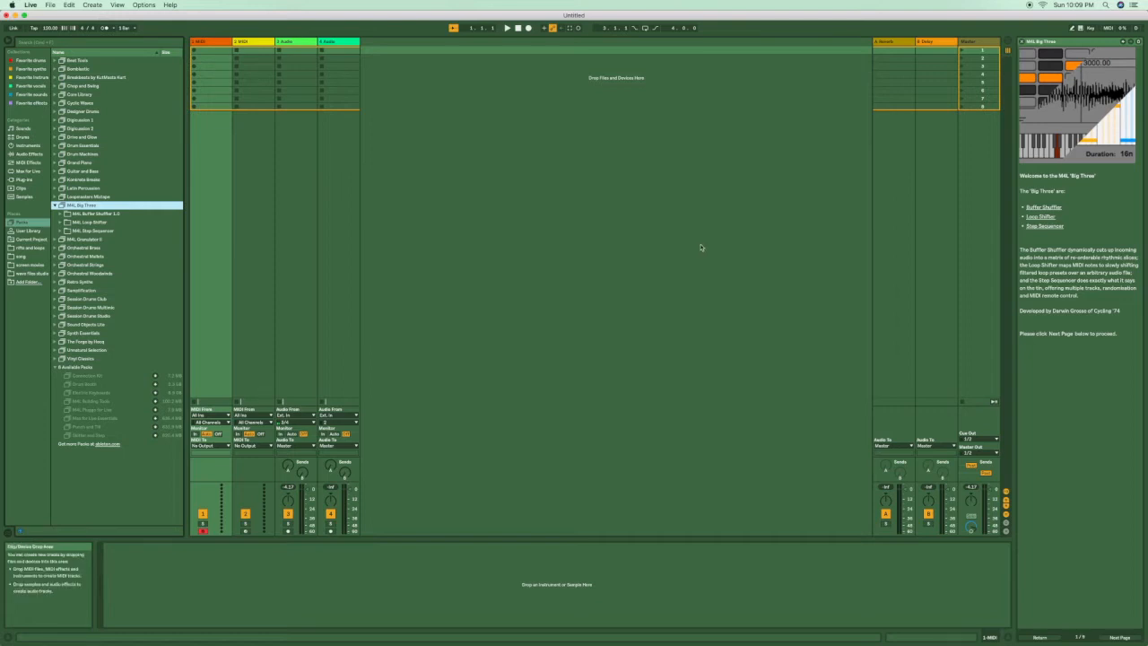
pyautogui.click(55, 206)
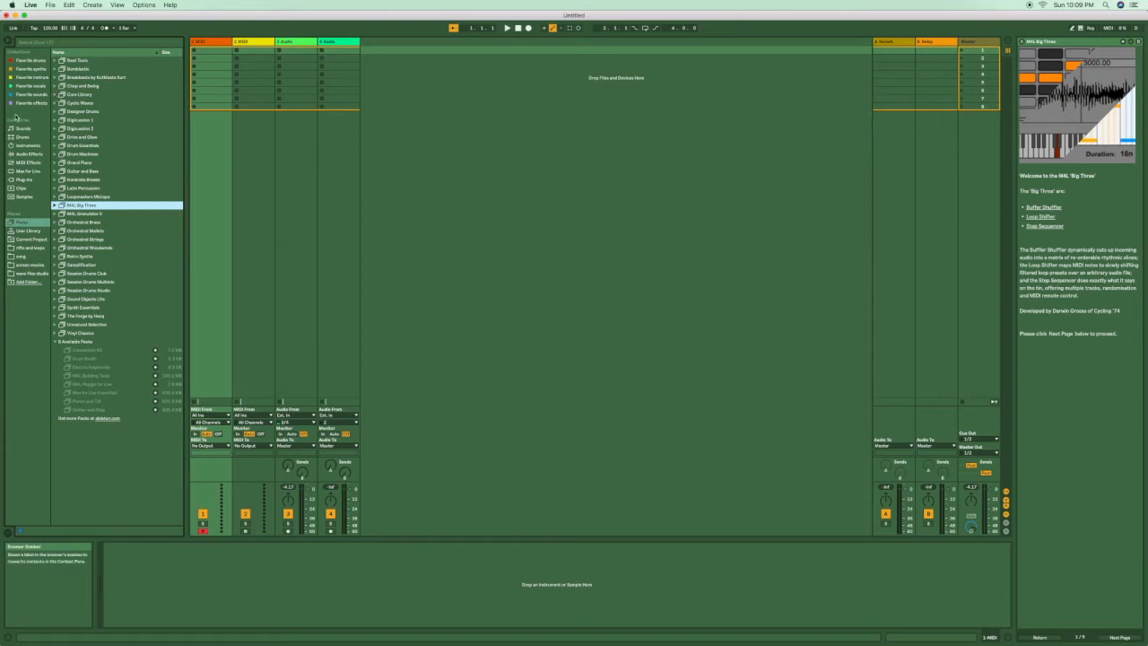
# - Look over the editable Collections and Categories labels, and browse the audio effects and MIDI effects
pyautogui.click(43, 55)
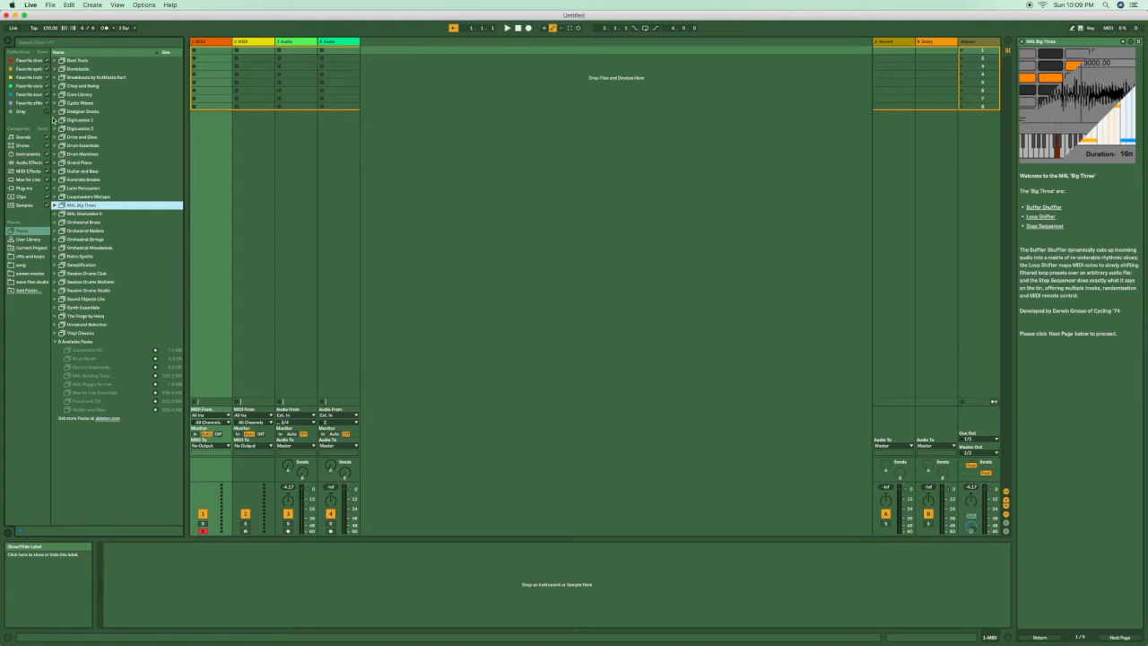
pyautogui.click(43, 53)
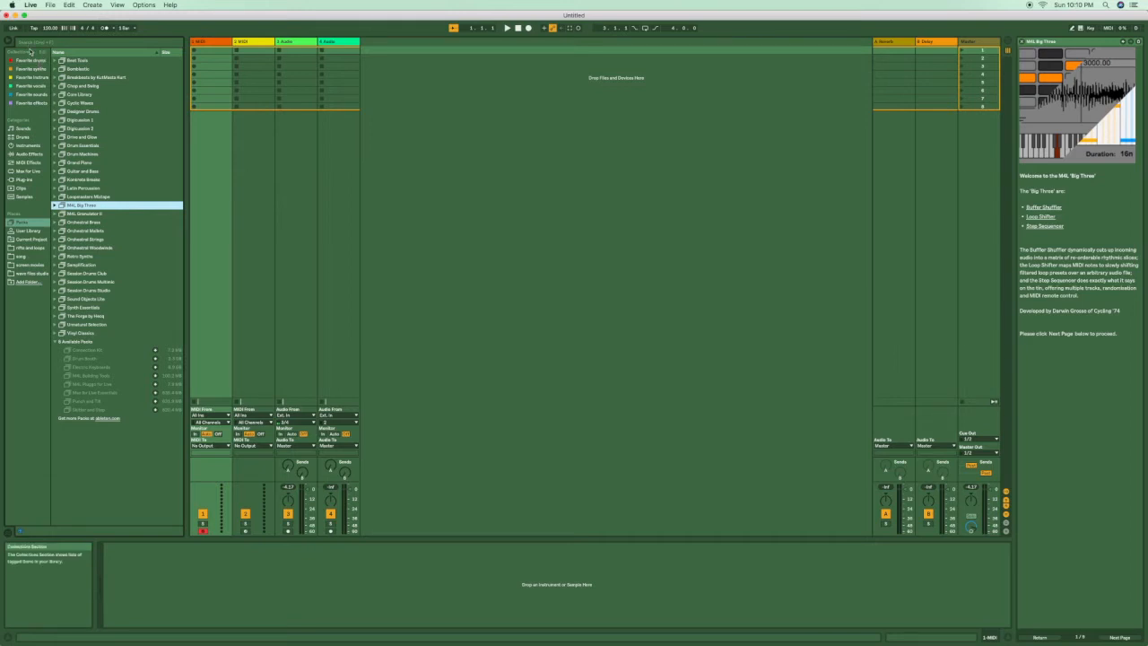
pyautogui.click(28, 153)
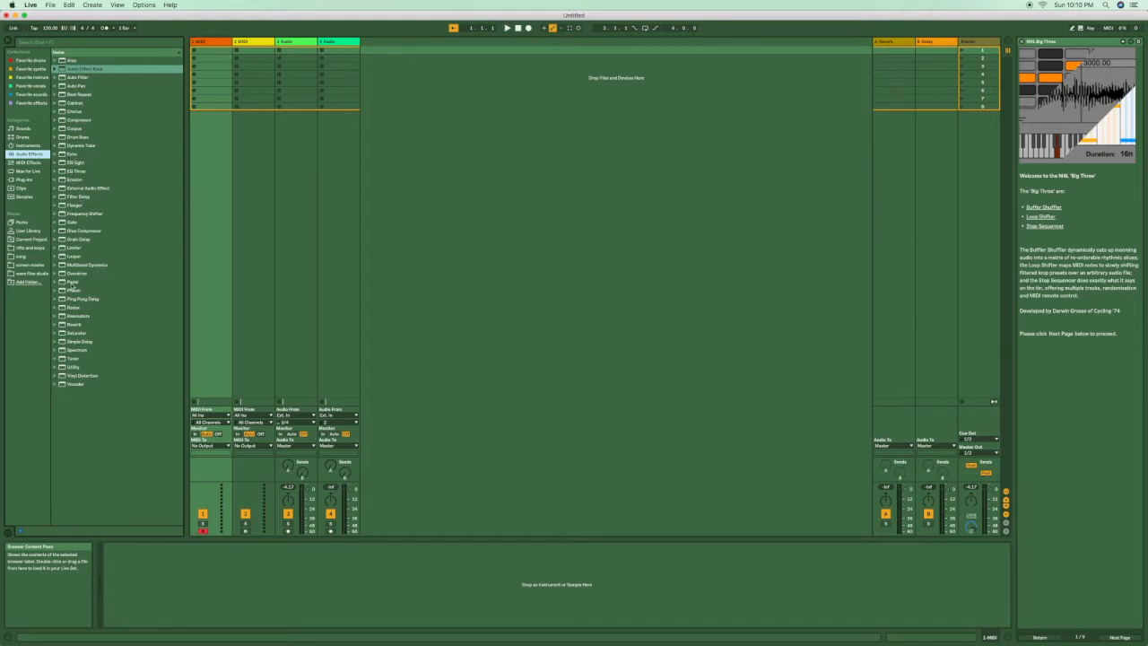
pyautogui.click(31, 163)
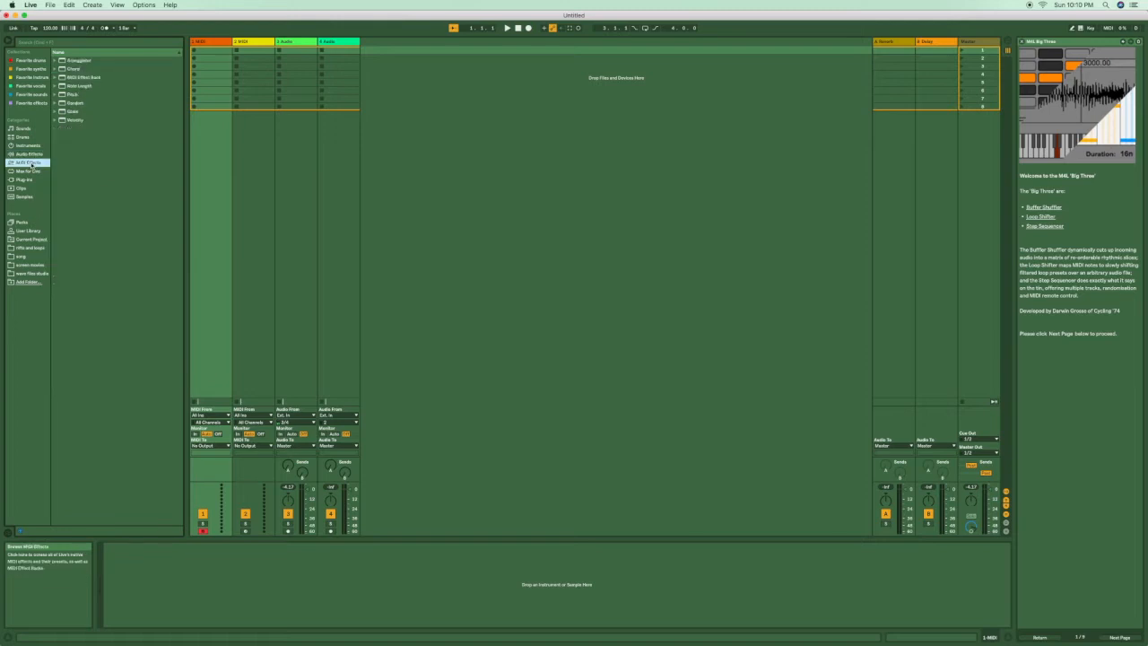
# - Load the Wavetable instrument onto the first MIDI track and Operator onto the second MIDI track
pyautogui.click(28, 145)
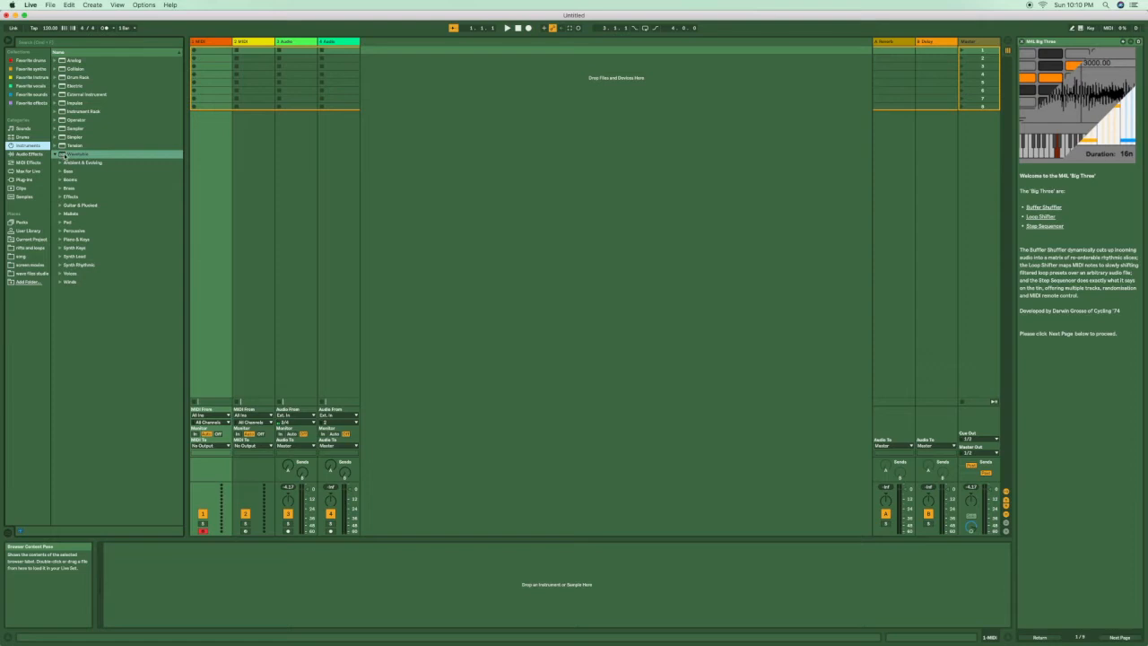
pyautogui.moveTo(64, 154); pyautogui.dragTo(224, 174)
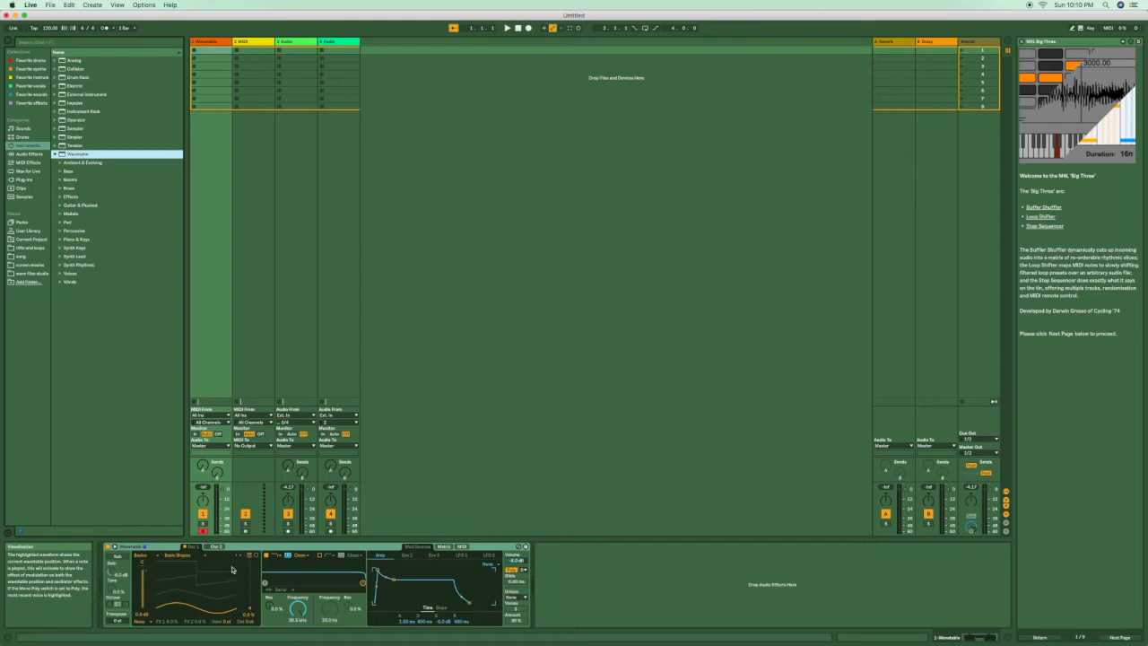
pyautogui.click(55, 153)
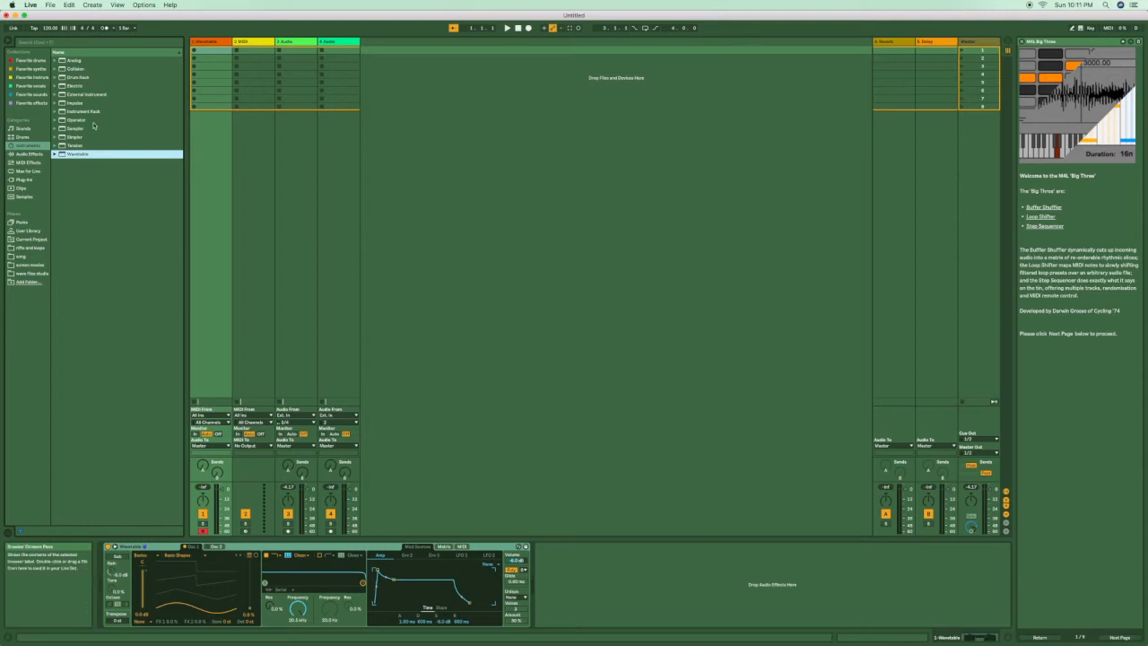
pyautogui.moveTo(63, 123); pyautogui.dragTo(264, 148)
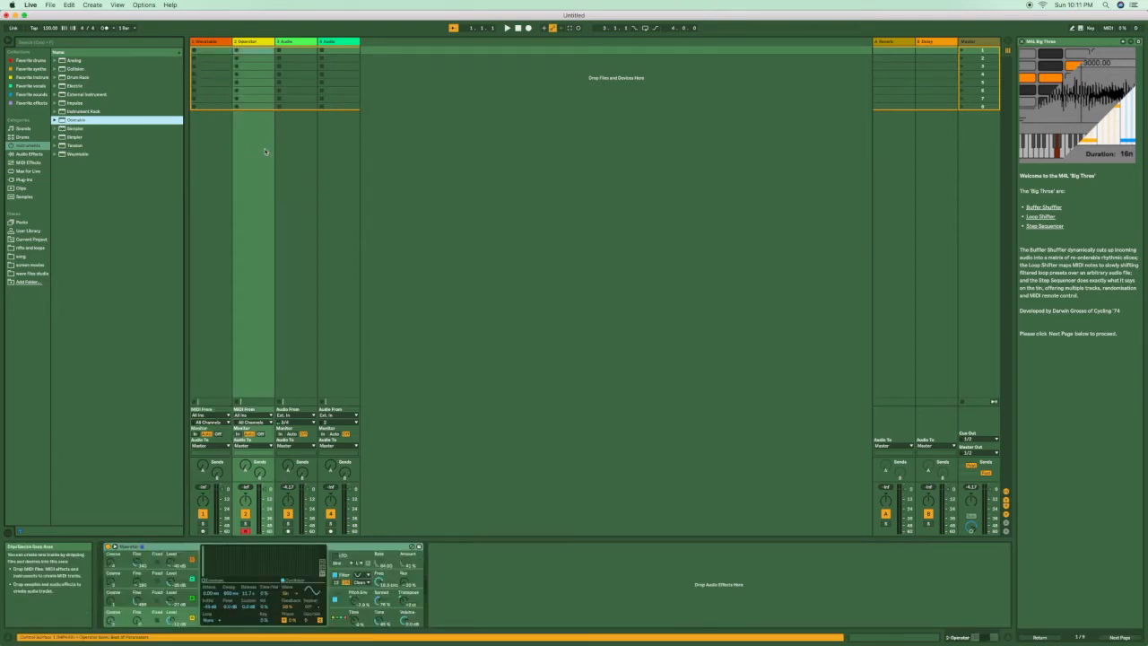
# - Examine Operator's global settings and Wavetable's modulation matrix and MIDI modulation pages
pyautogui.click(346, 620)
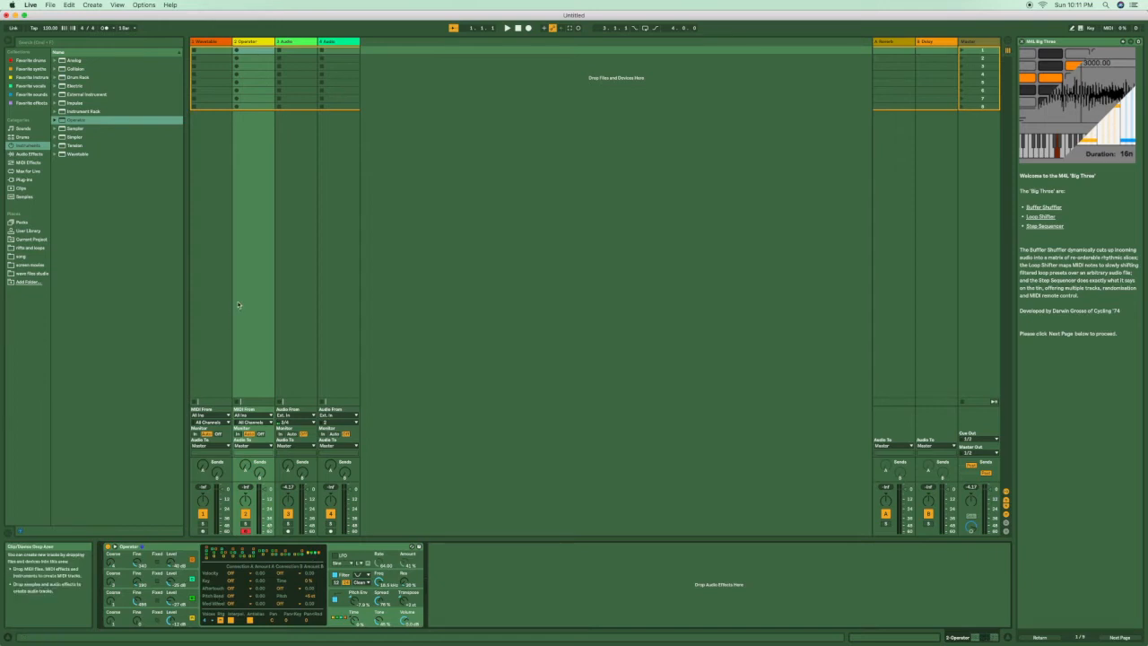
pyautogui.click(225, 48)
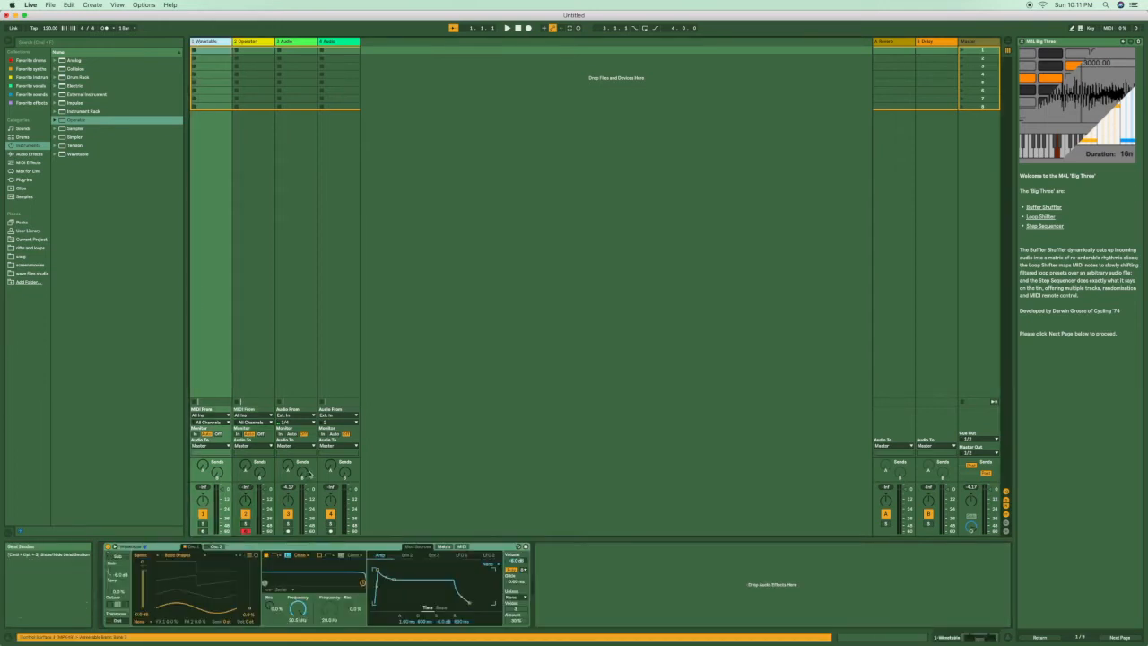
pyautogui.click(444, 547)
pyautogui.click(464, 546)
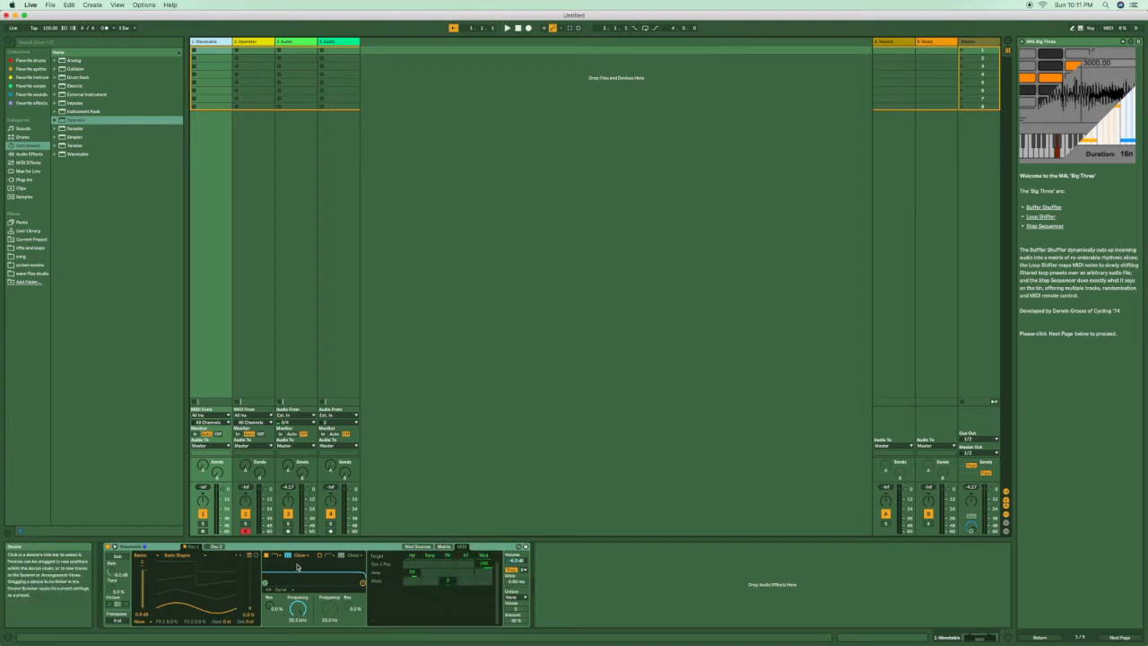
# - Try Wavetable's oscillator 1 gain and oscillator 2 settings, and return to the modulation sources
pyautogui.moveTo(198, 596); pyautogui.dragTo(192, 619)
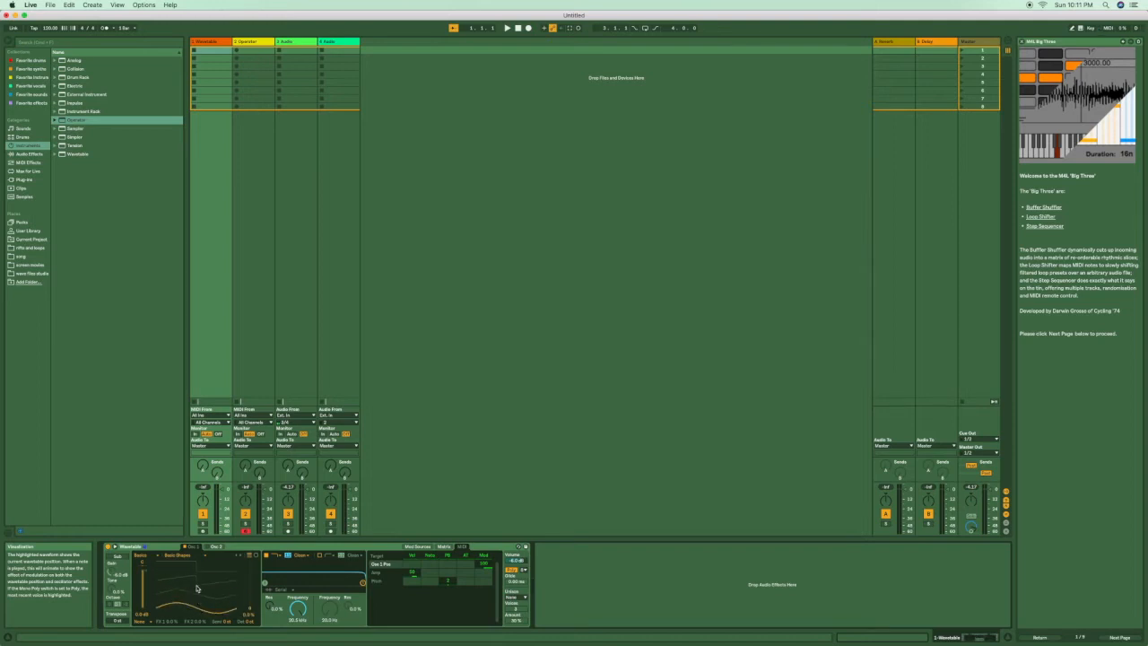
pyautogui.click(141, 579)
pyautogui.moveTo(142, 579); pyautogui.dragTo(142, 558)
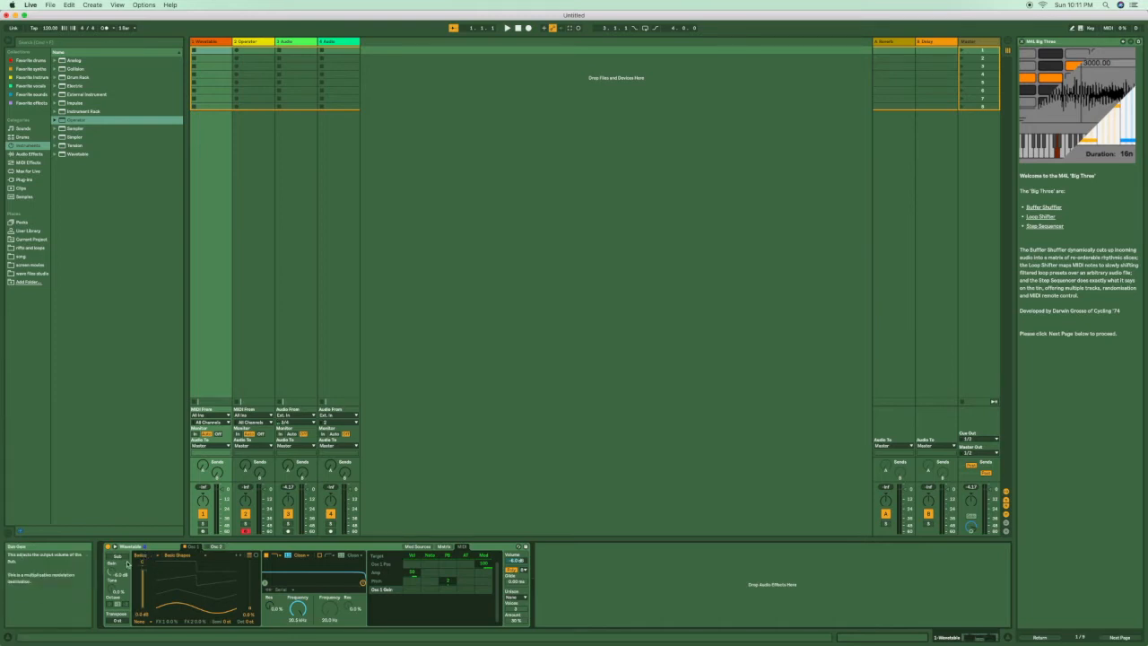
pyautogui.click(209, 547)
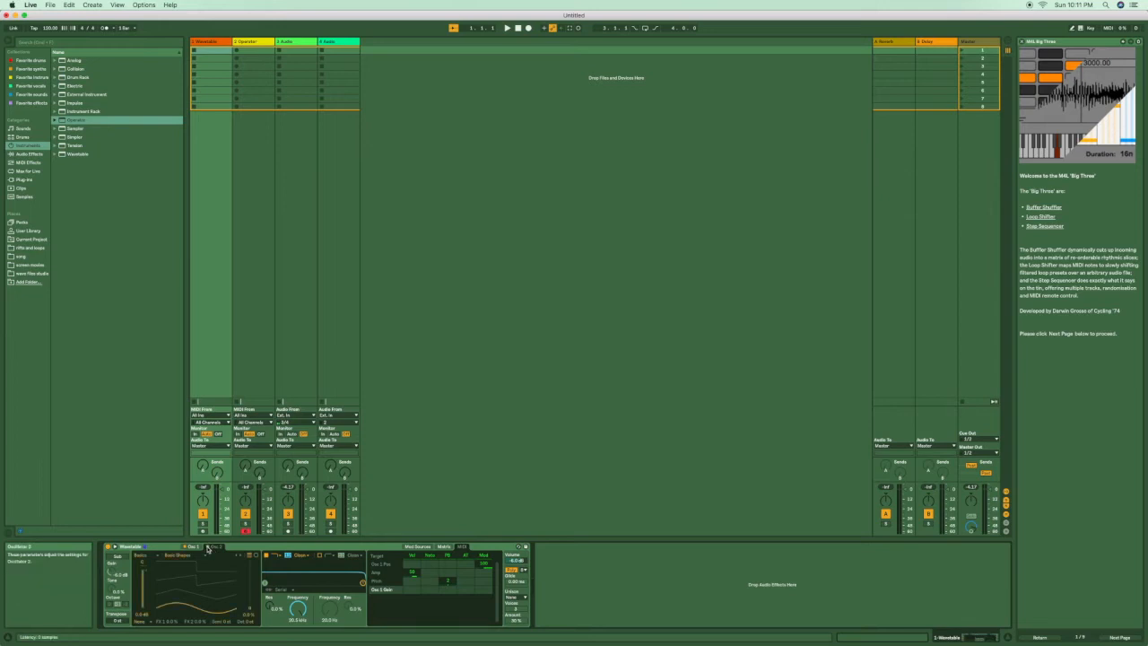
pyautogui.click(417, 546)
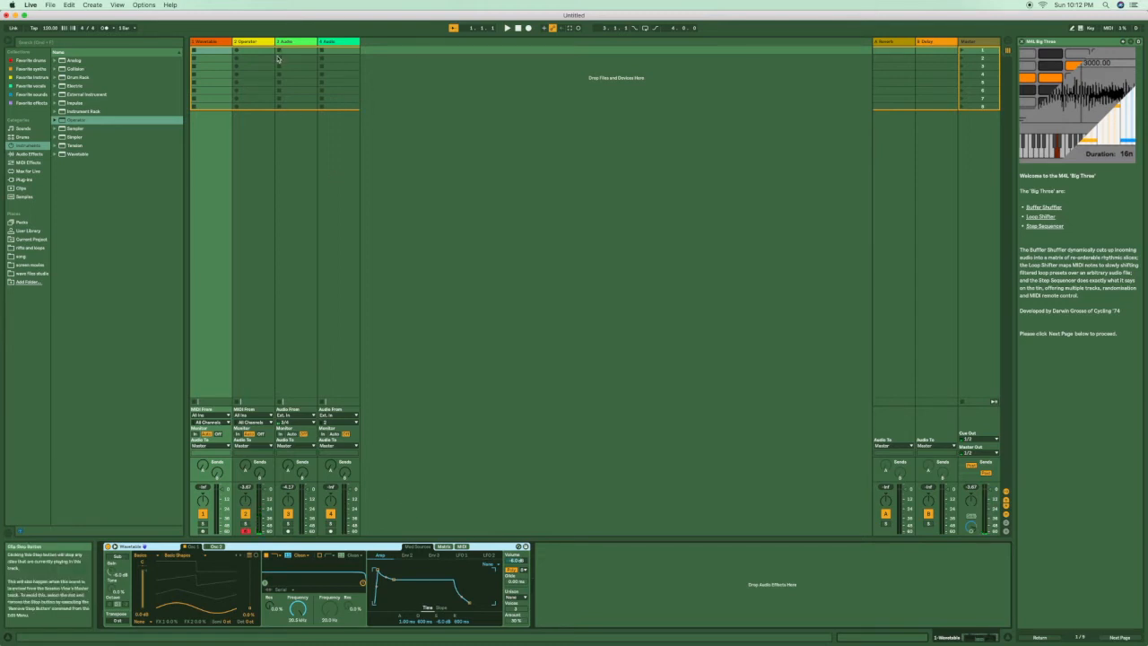
# - View the tracks in Arrangement View and return to Session View
pyautogui.press('Tab')
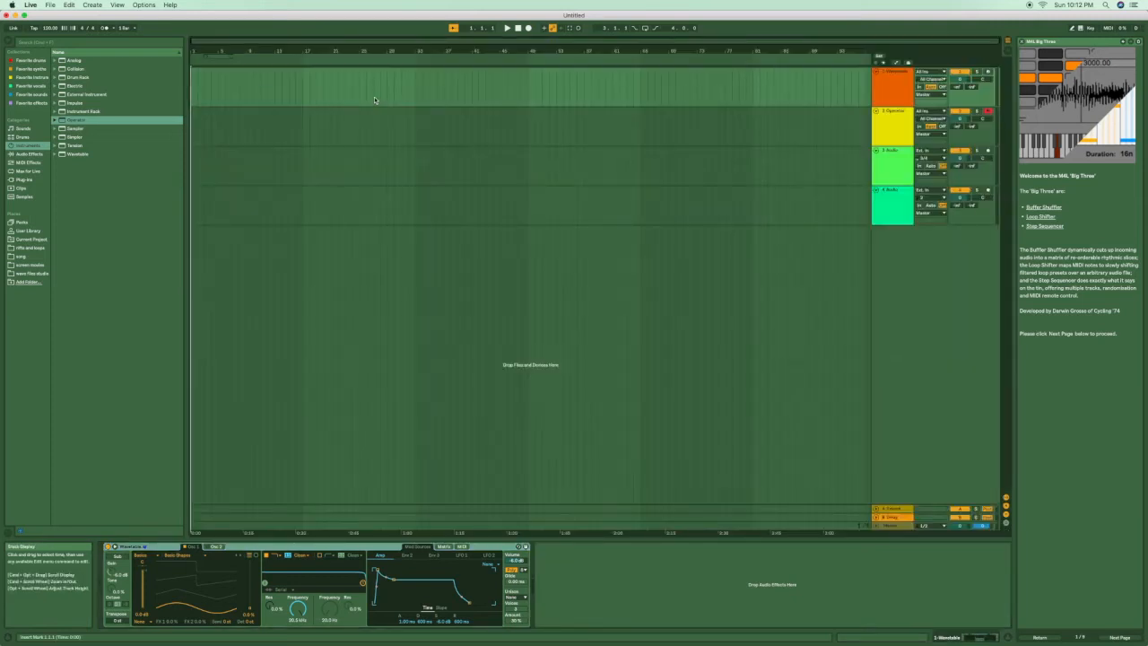
pyautogui.press('Tab')
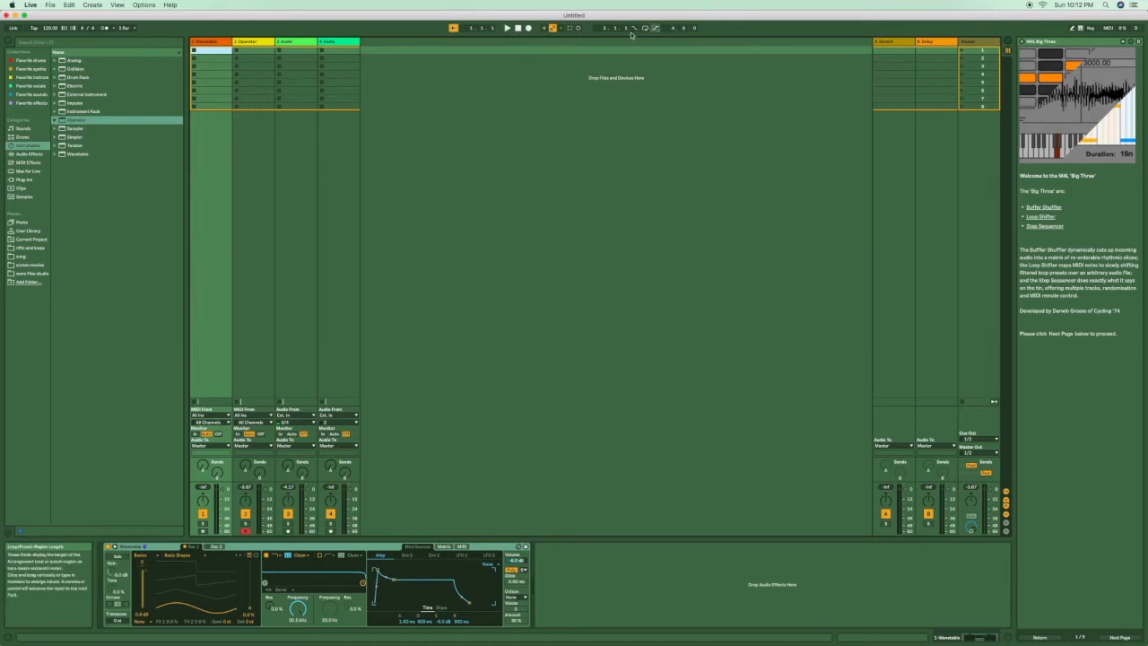
# - Capture the played notes as a MIDI clip on the Operator track and slightly enlarge the clip editor
pyautogui.click(570, 29)
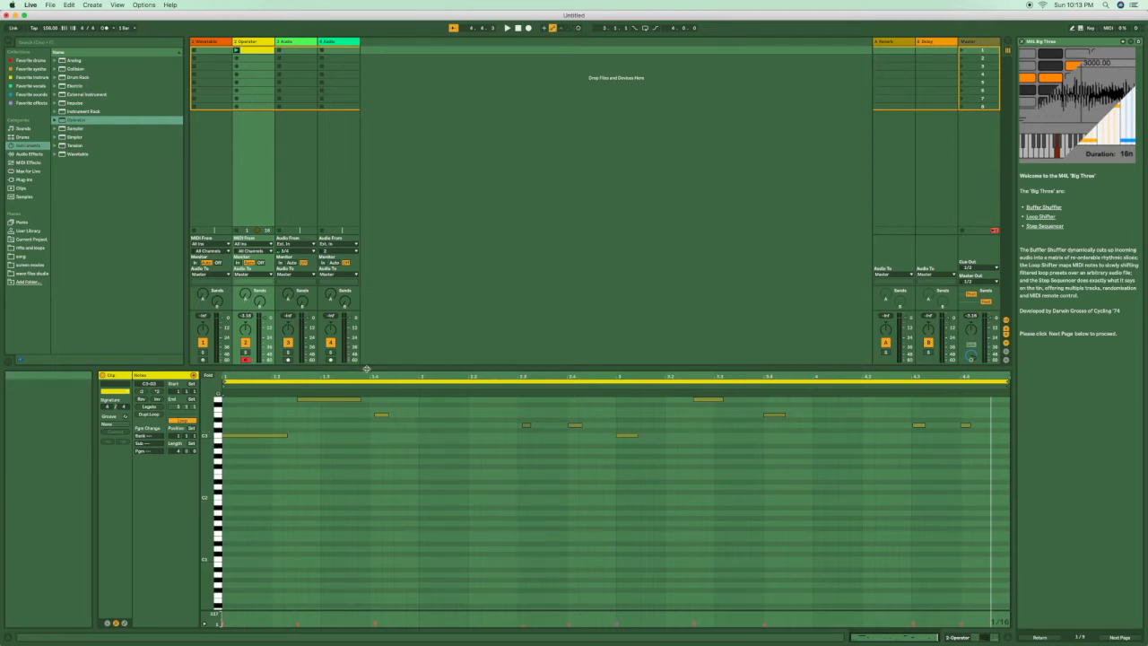
pyautogui.hotkey('shift', 'Tab')
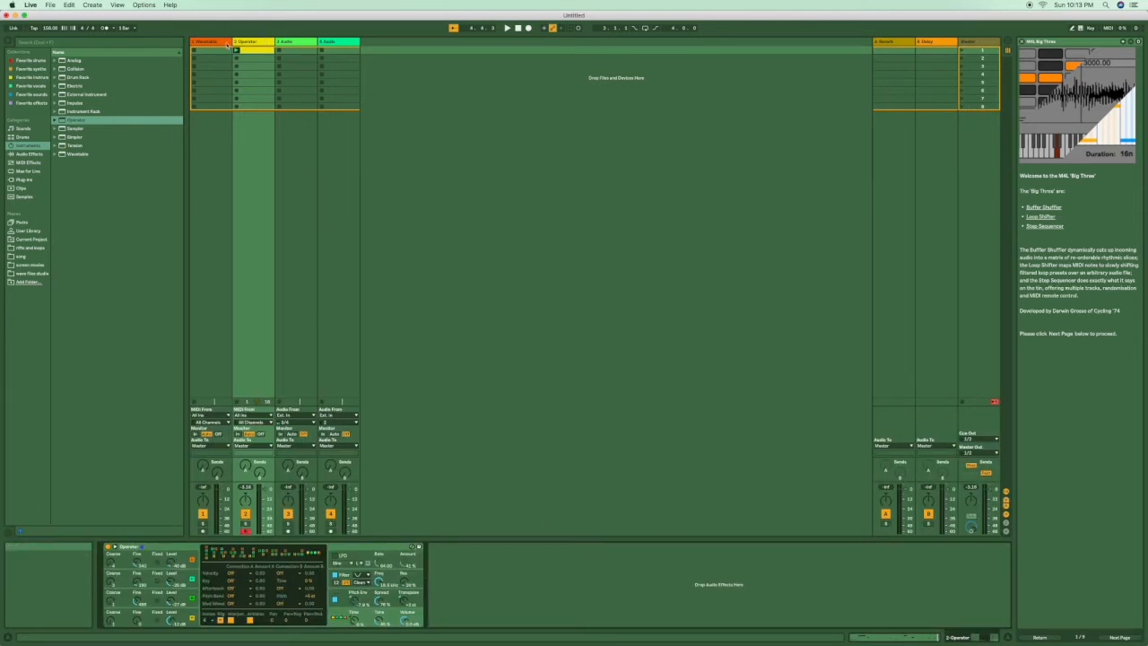
pyautogui.press('Left')
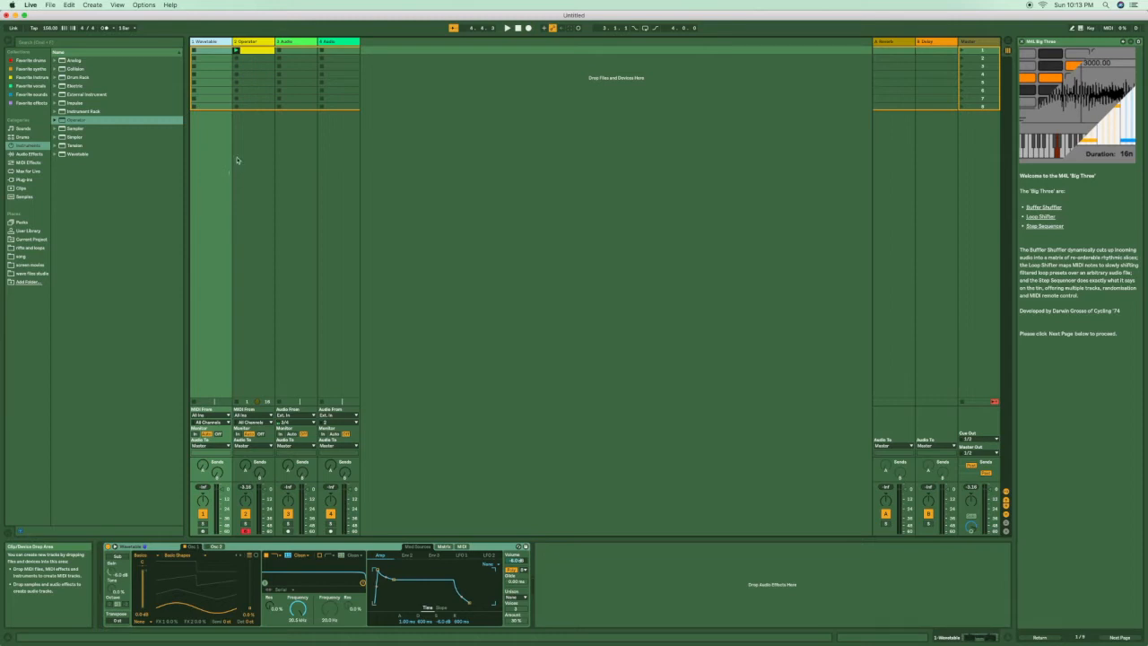
pyautogui.click(571, 31)
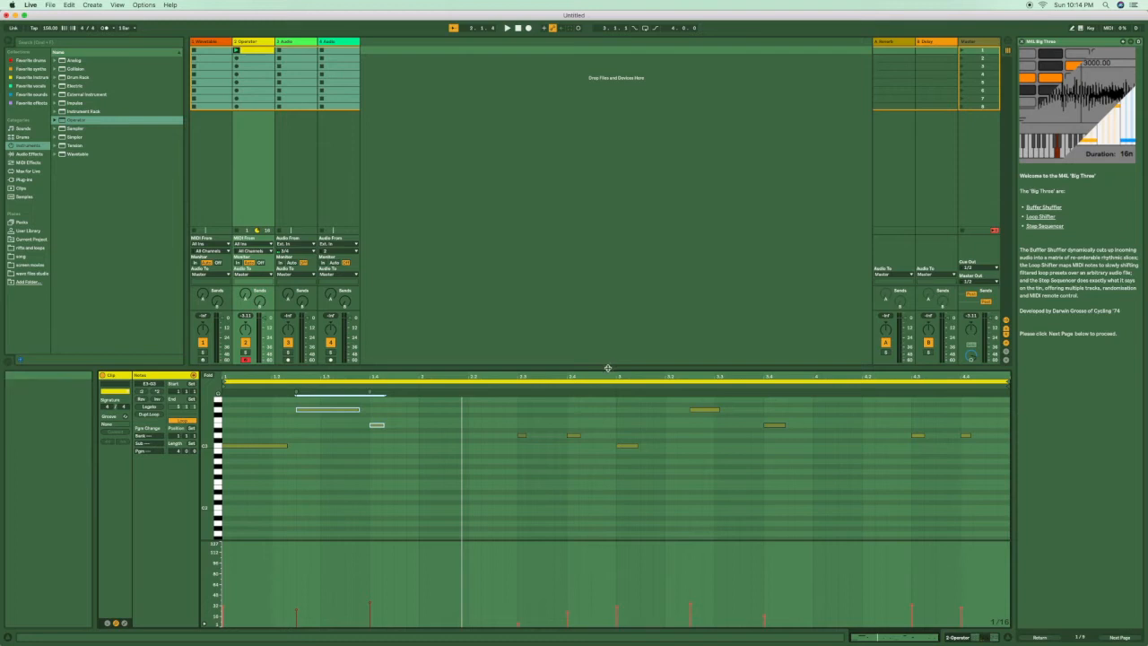
pyautogui.moveTo(607, 367)
pyautogui.mouseDown()
pyautogui.moveTo(608, 385)
pyautogui.moveTo(607, 365)
pyautogui.mouseUp()
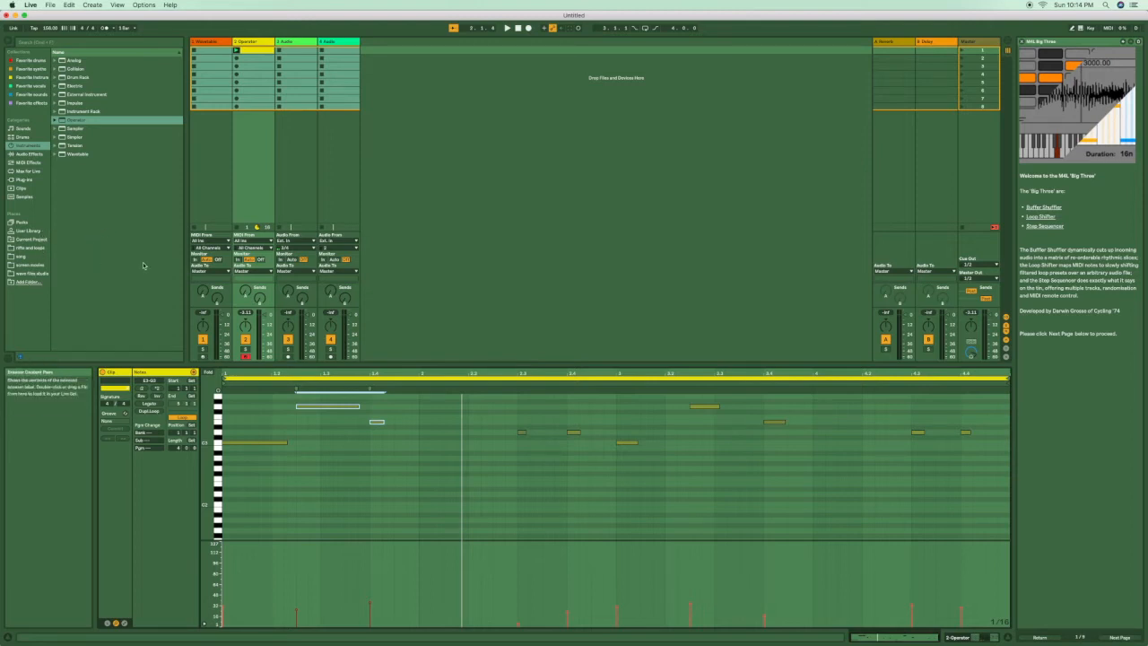
# - Examine the theme, color intensity and color hue settings in the Look/Feel preferences, keeping the Mid Dark theme
pyautogui.click(50, 5)
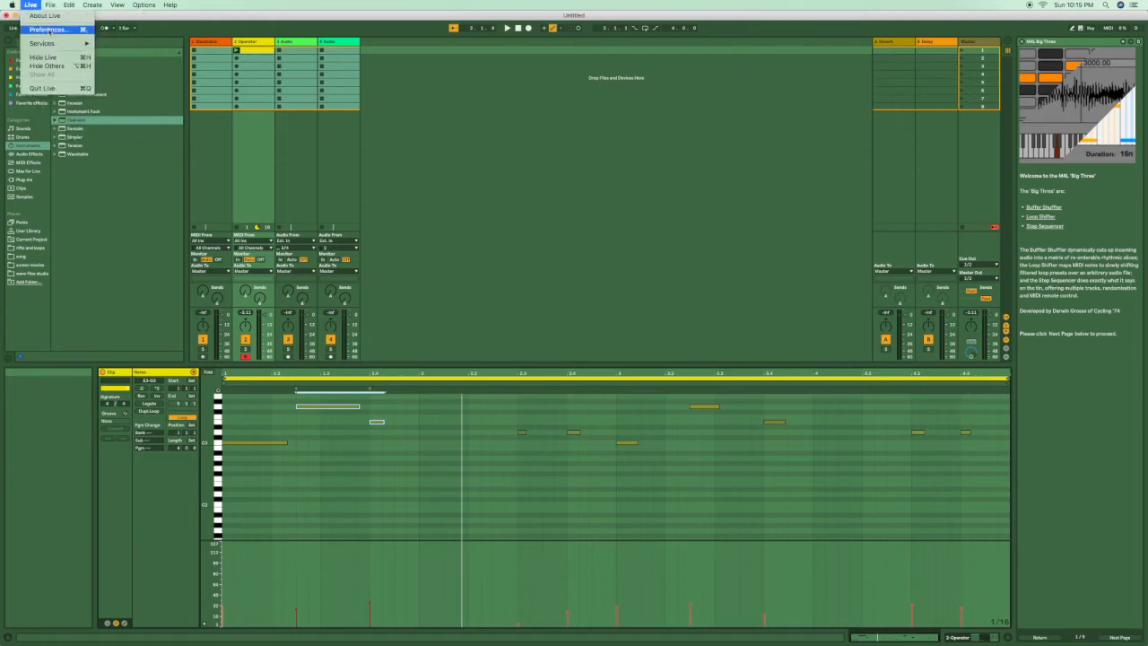
pyautogui.click(47, 32)
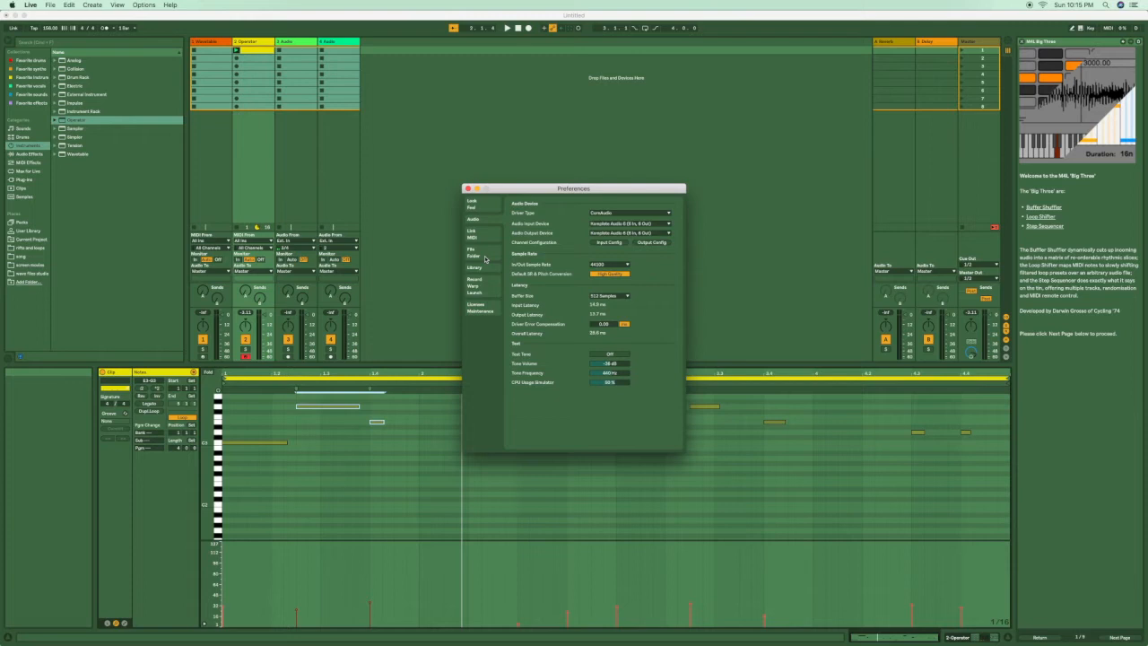
pyautogui.click(487, 207)
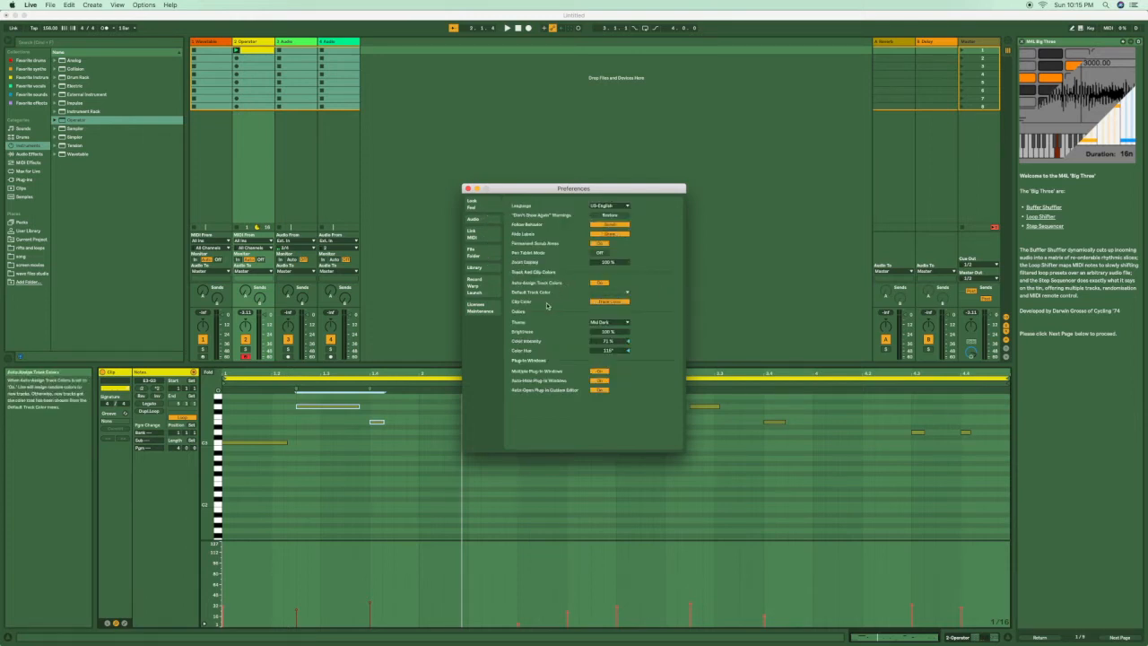
pyautogui.click(610, 322)
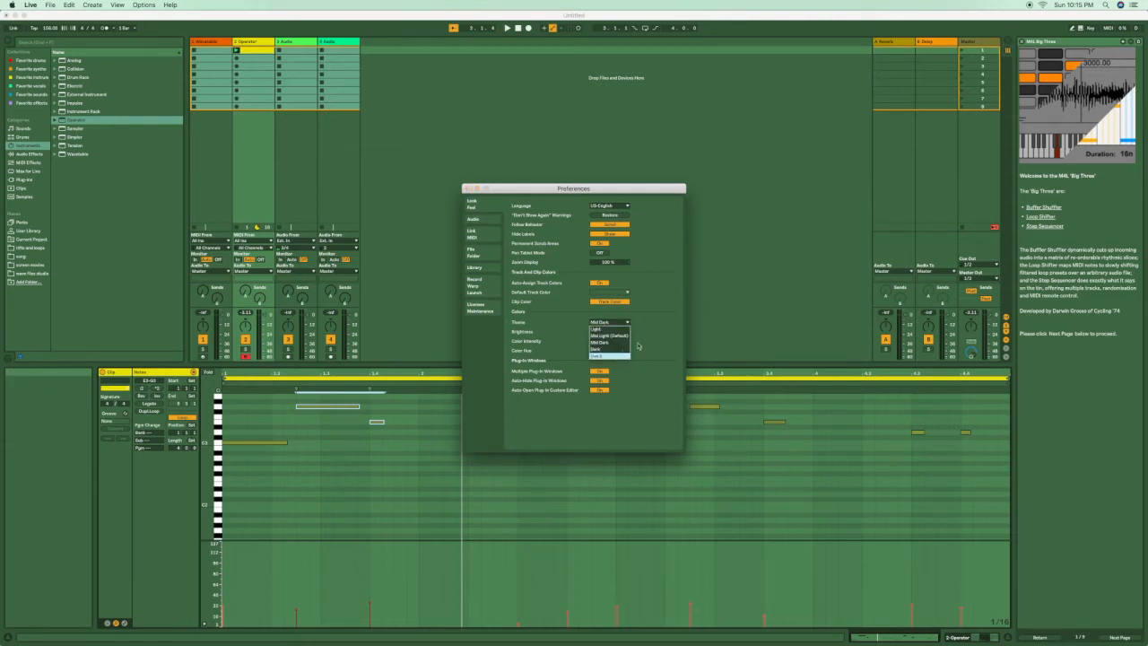
pyautogui.click(639, 335)
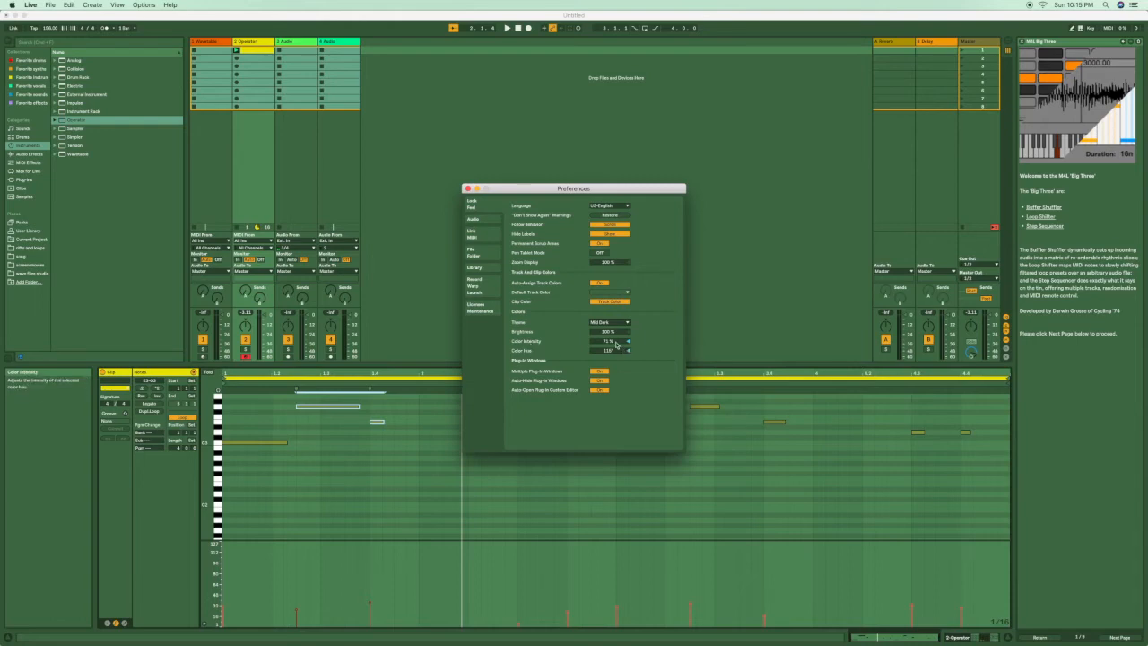
pyautogui.moveTo(609, 350)
pyautogui.mouseDown()
pyautogui.moveTo(609, 272)
pyautogui.moveTo(609, 410)
pyautogui.moveTo(609, 361)
pyautogui.mouseUp()
# - Confirm the Komplete Audio 6 input configuration with its labelled mono inputs, and close the preferences
pyautogui.click(490, 220)
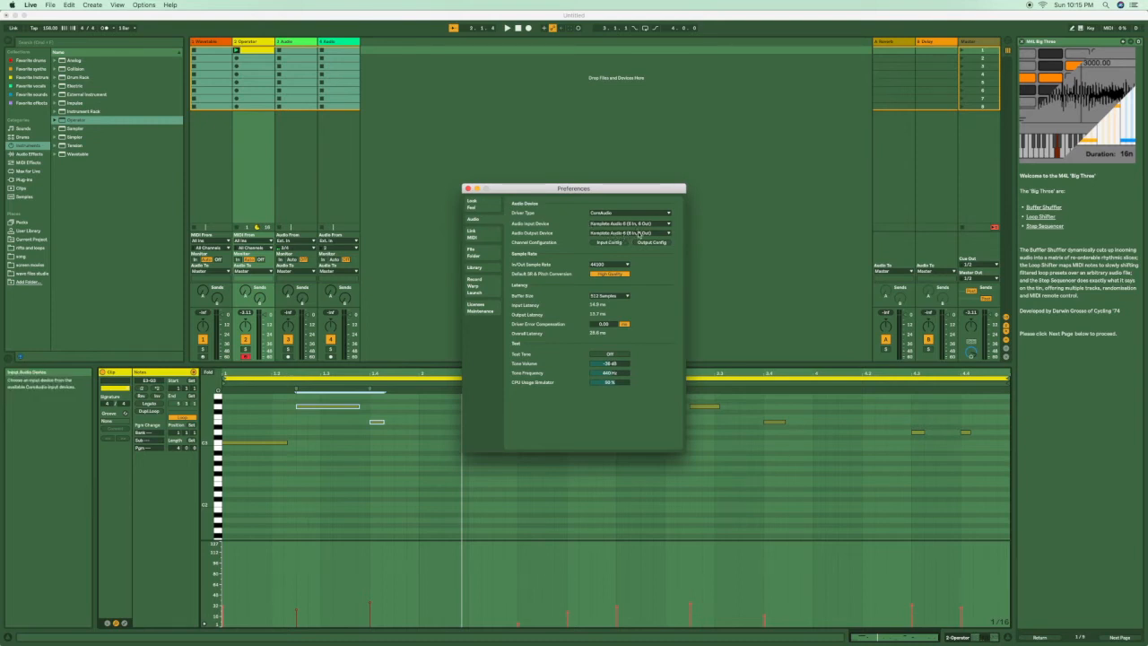
pyautogui.click(609, 244)
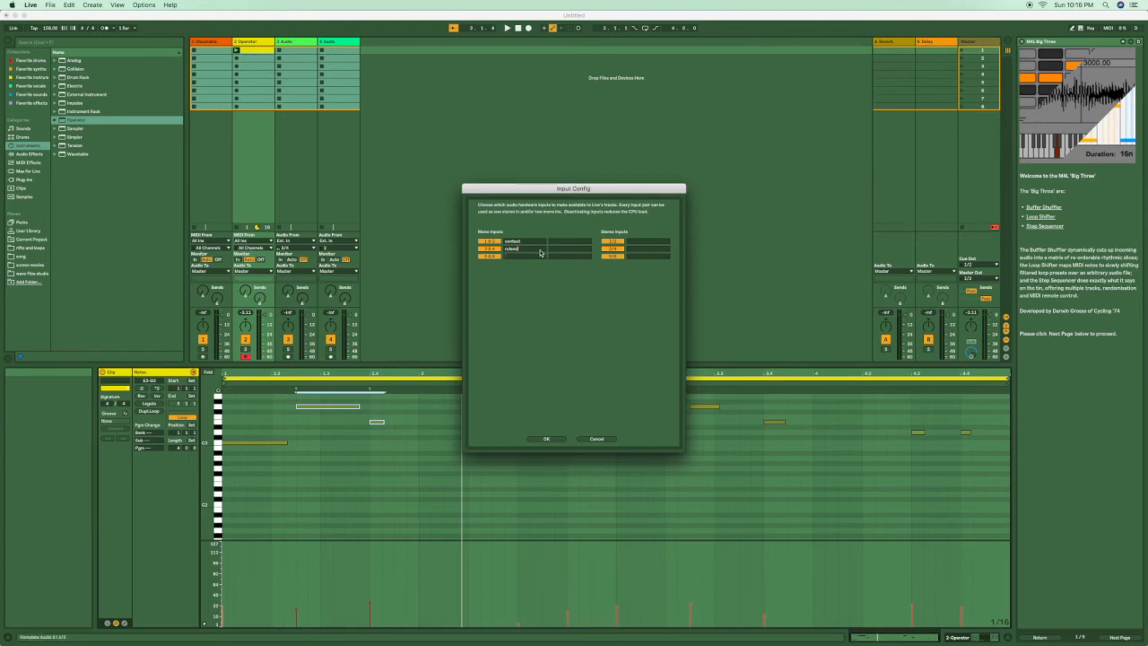
pyautogui.click(558, 439)
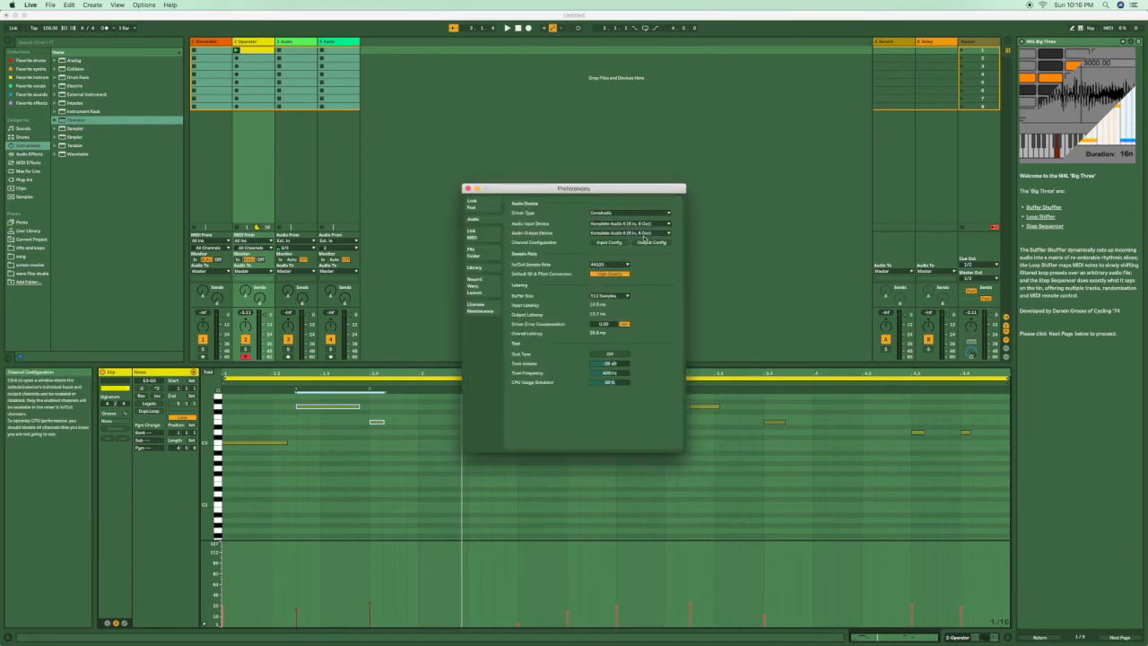
pyautogui.click(467, 188)
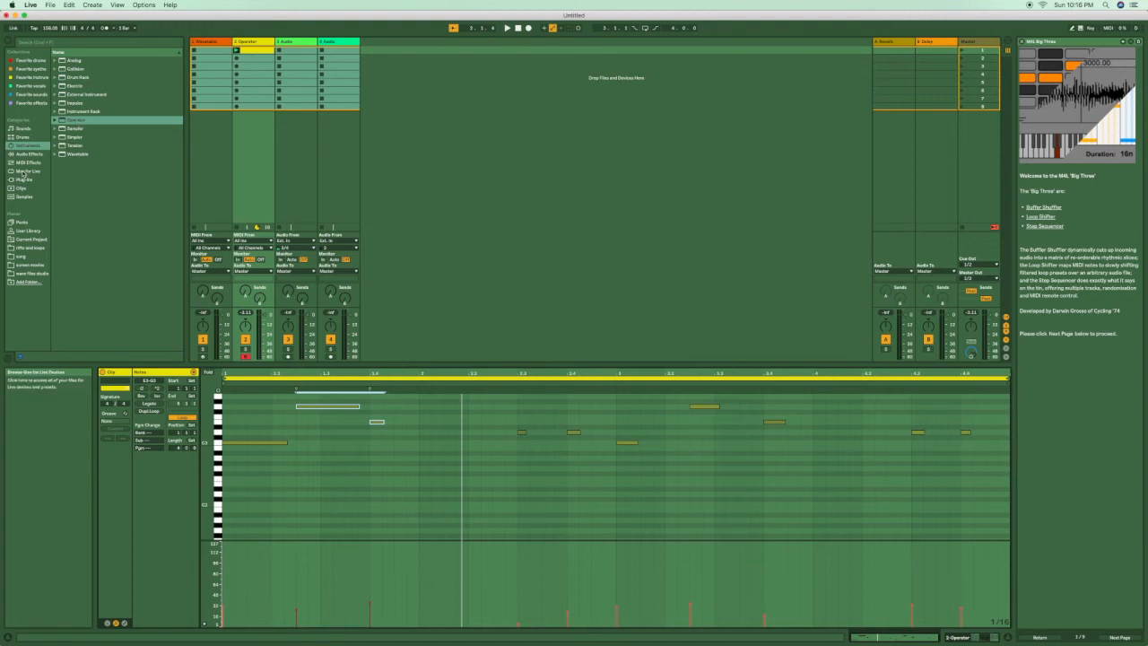
# - List the Max for Live instruments in the browser and display the Operator track's devices
pyautogui.click(24, 170)
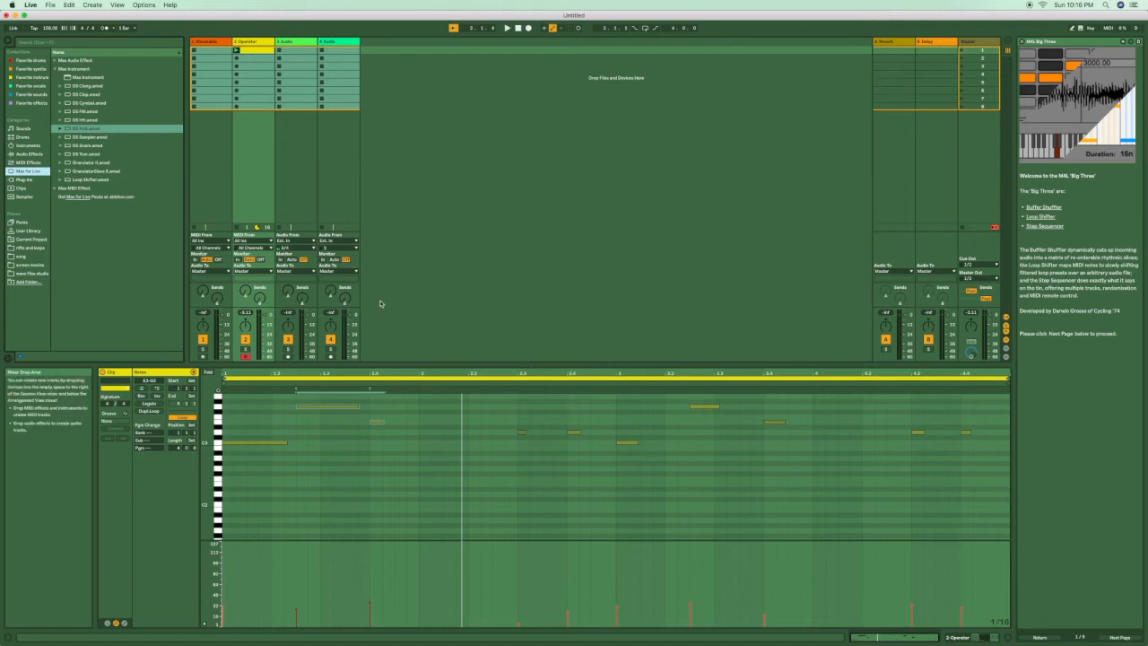
pyautogui.click(978, 637)
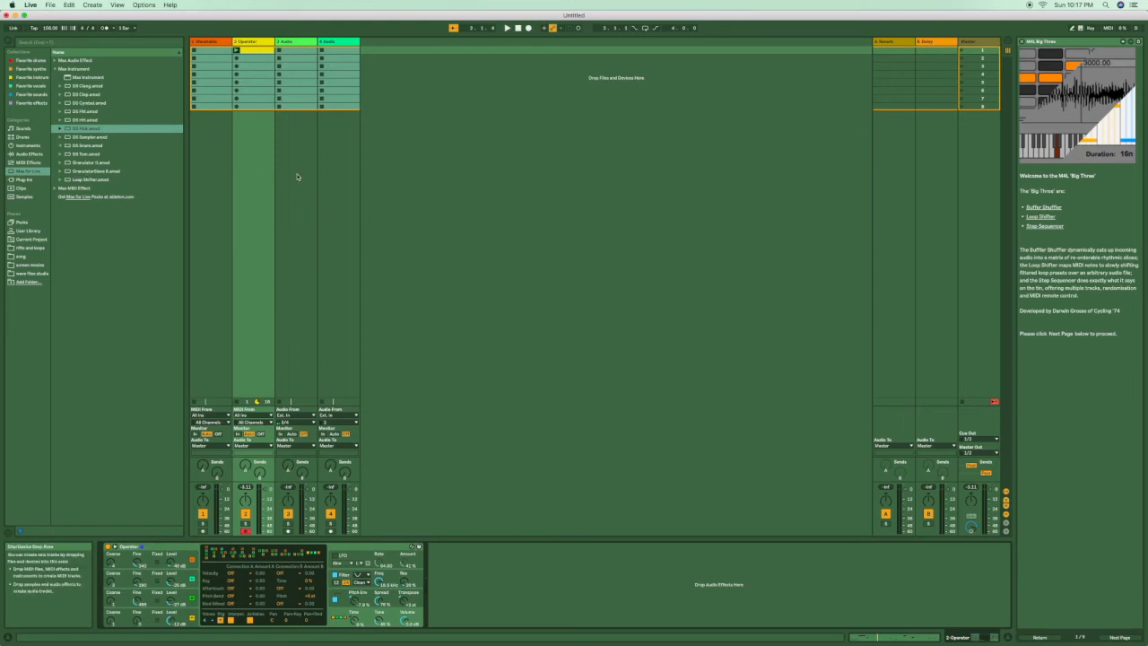
# - Insert a MIDI track and place it between the Operator track and the first audio track
pyautogui.rightClick(293, 43)
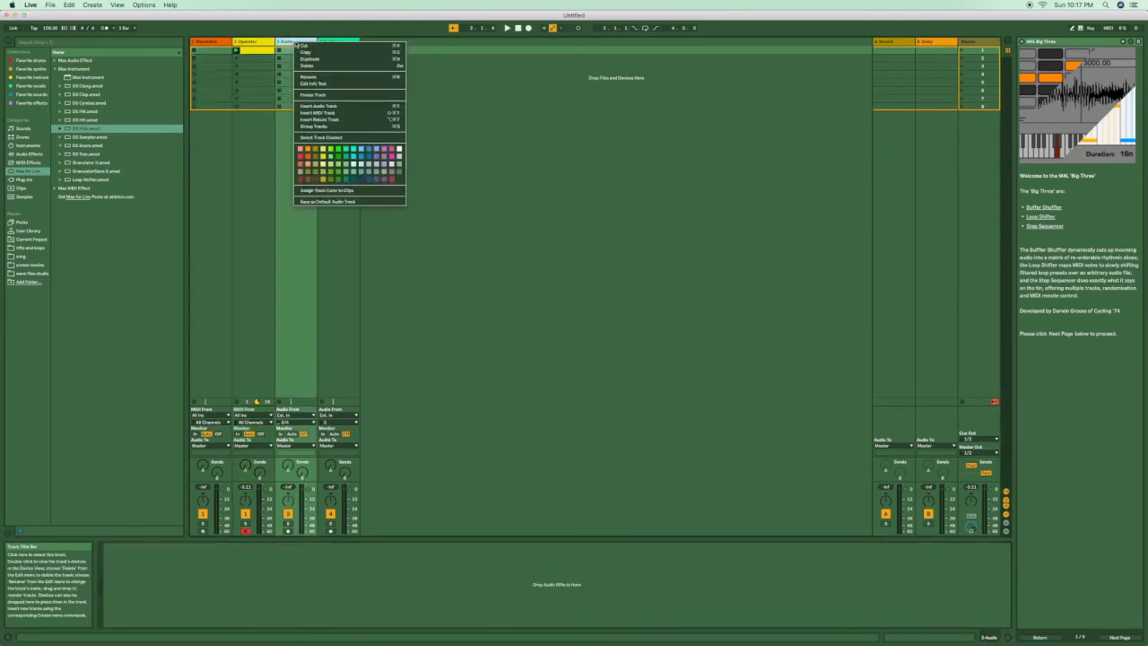
pyautogui.click(327, 113)
pyautogui.moveTo(340, 43); pyautogui.dragTo(293, 45)
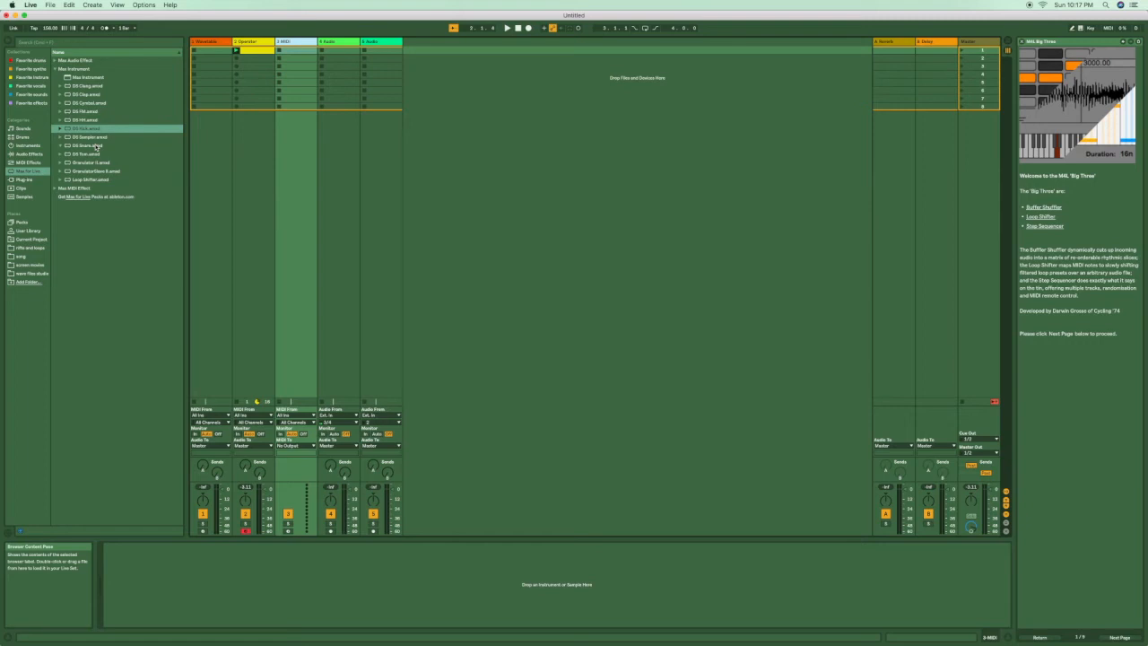
# - Load the Max for Live instrument DS Kick onto the new MIDI track and examine its controls
pyautogui.click(68, 130)
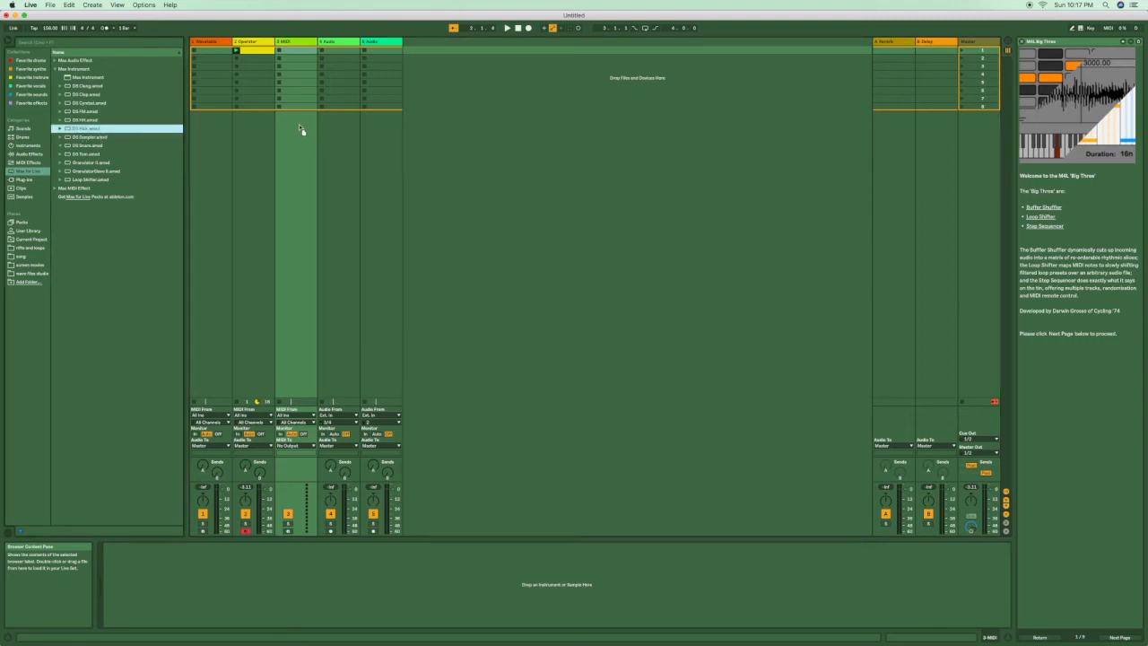
pyautogui.press('Return')
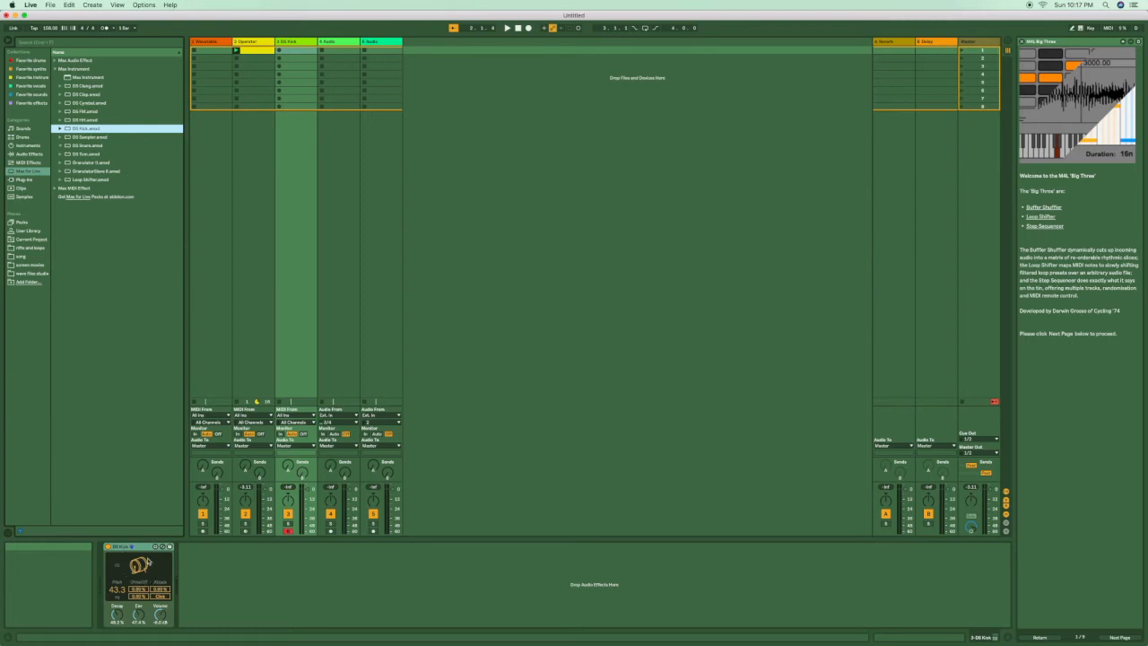
pyautogui.click(141, 564)
pyautogui.click(141, 563)
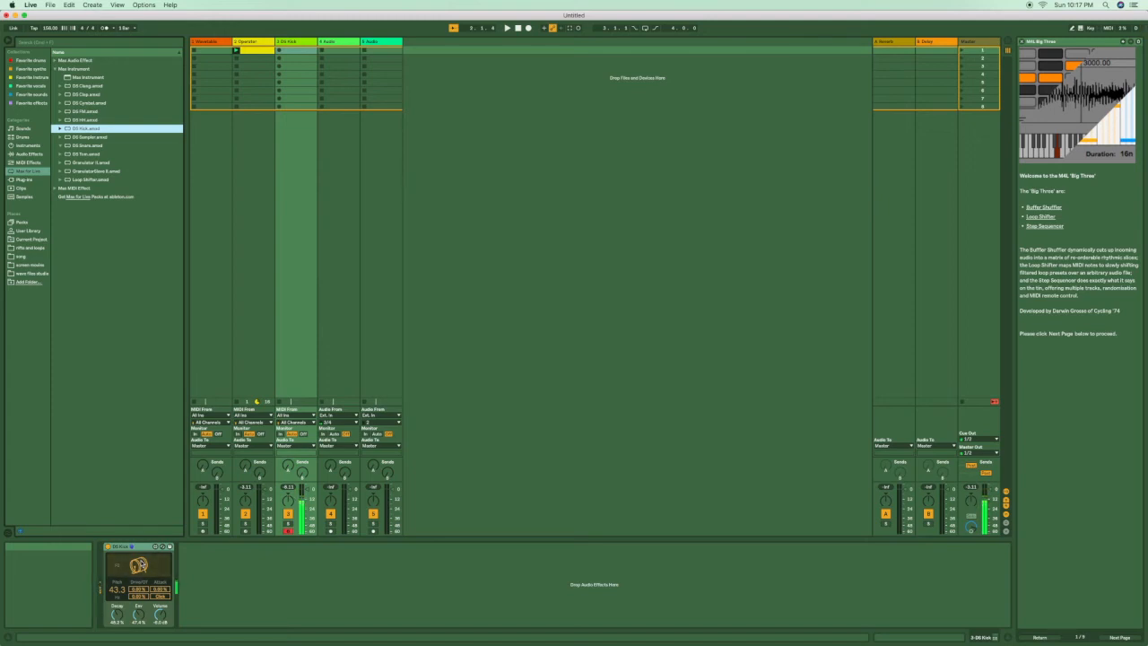
pyautogui.click(164, 604)
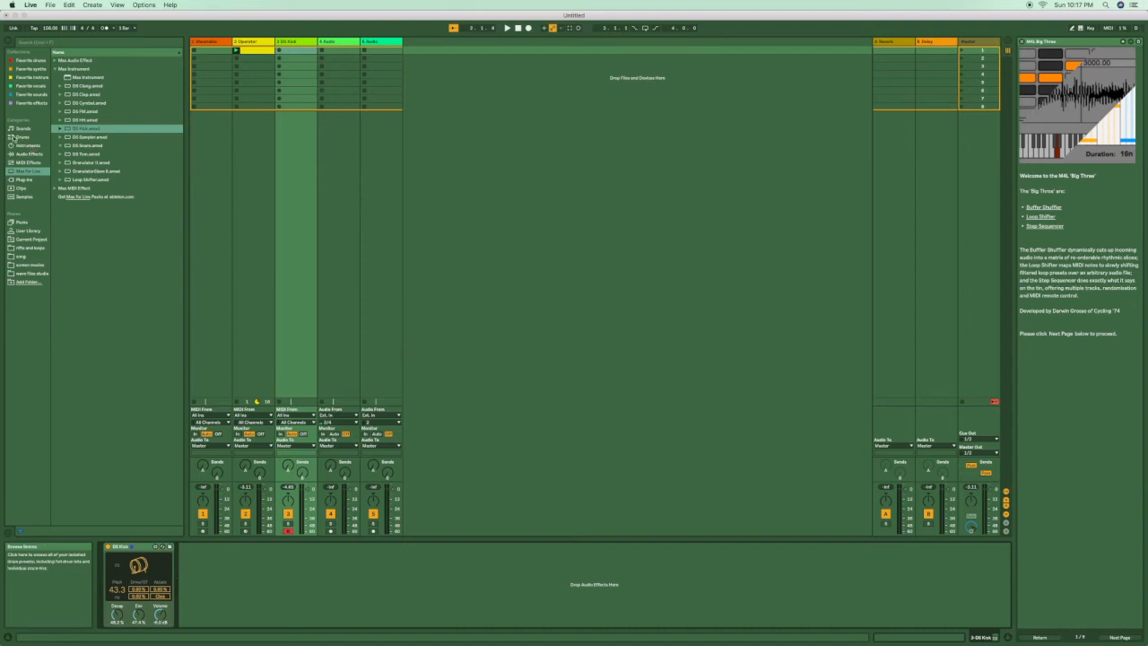
# - Browse the drum kits in the Drums category
pyautogui.click(24, 137)
pyautogui.moveTo(180, 94)
pyautogui.mouseDown()
pyautogui.moveTo(192, 158)
pyautogui.moveTo(190, 92)
pyautogui.mouseUp()
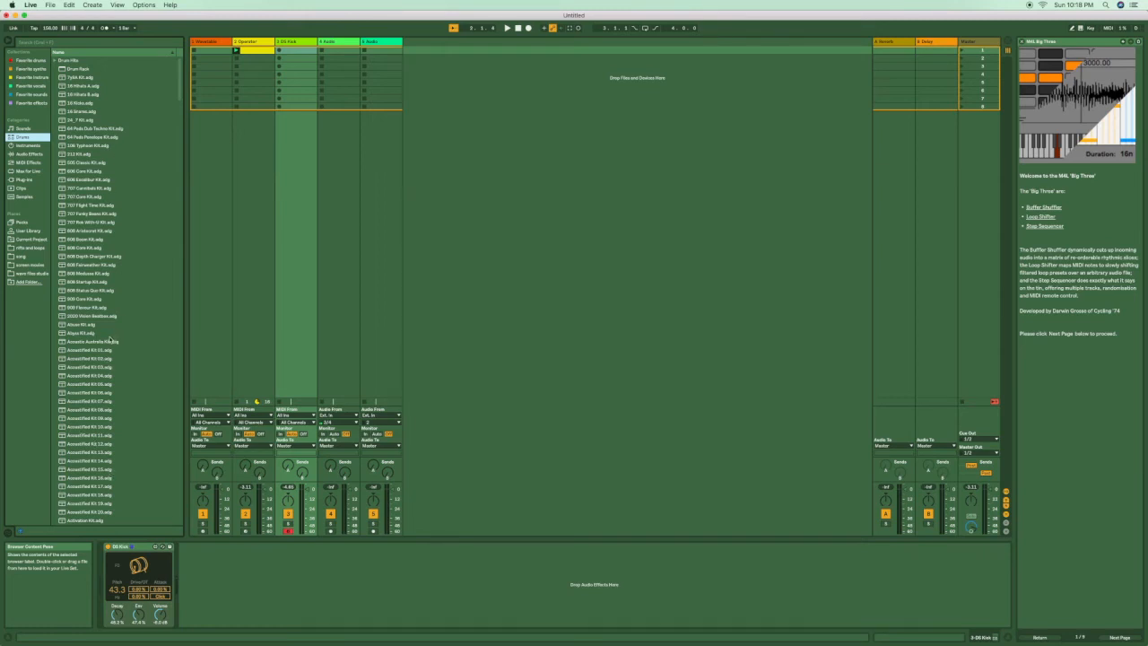
# - Replace DS Kick with the Max for Live hi-hat instrument DS HH on the third track
pyautogui.click(27, 170)
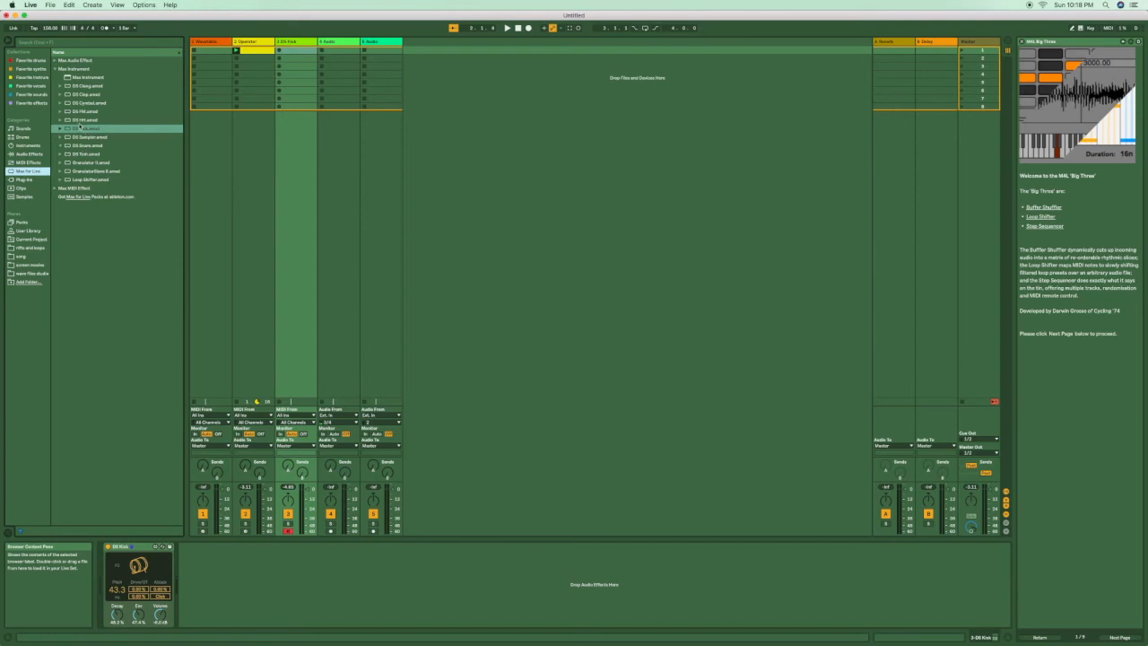
pyautogui.moveTo(71, 124); pyautogui.dragTo(296, 170)
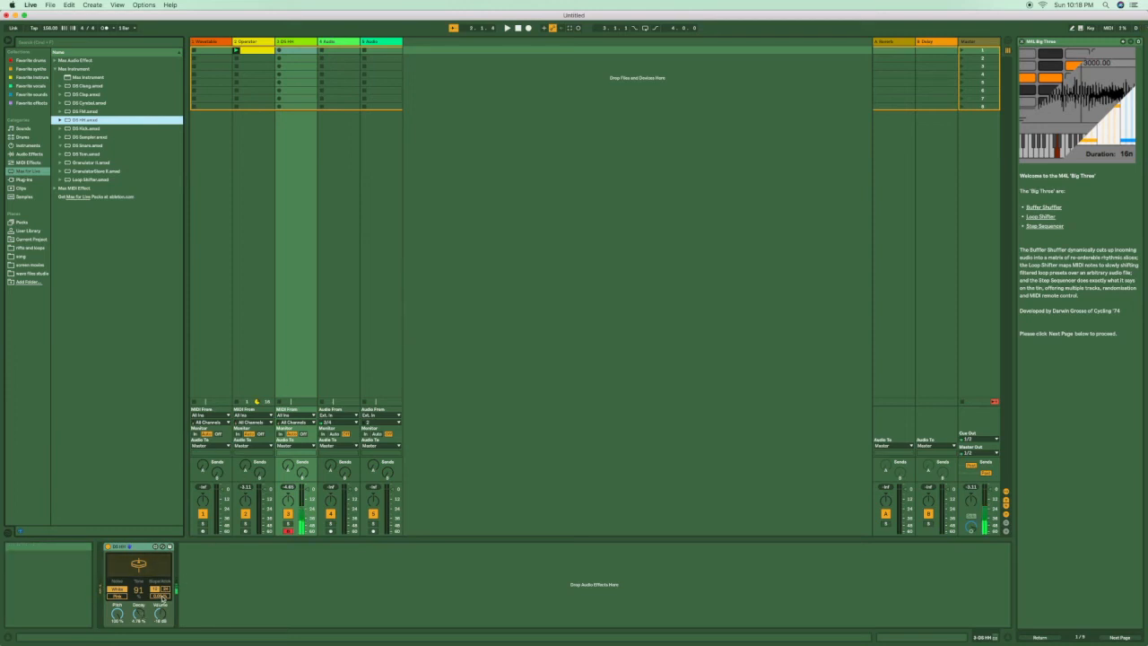
pyautogui.click(116, 547)
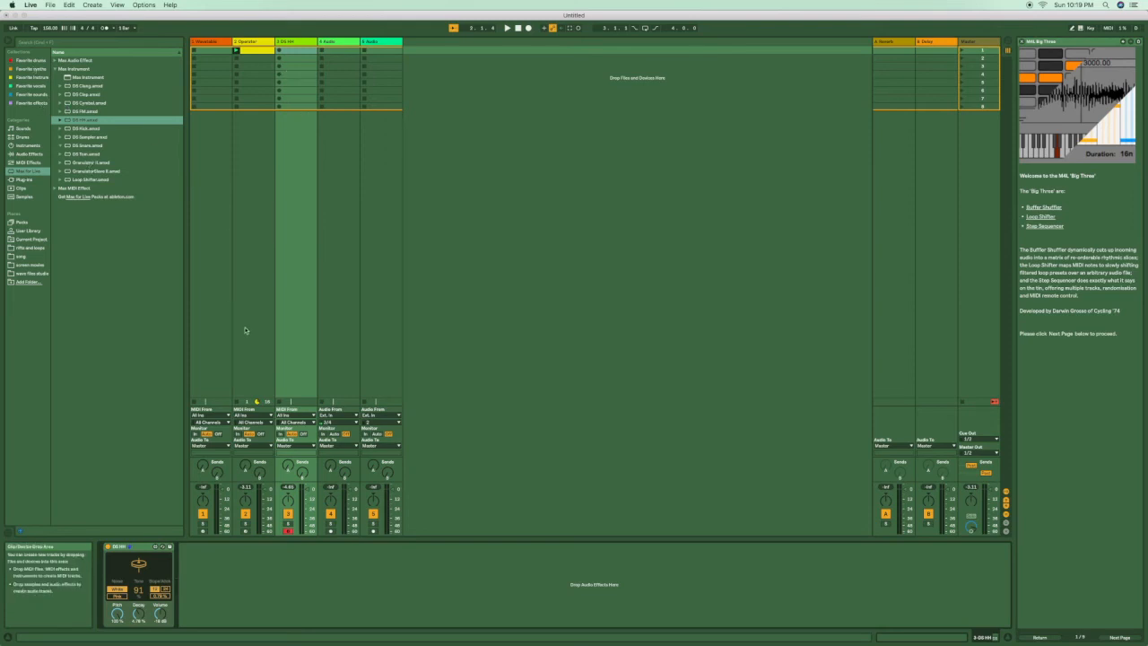
# - Delete DS HH from the third track and load DS Kick there again
pyautogui.click(142, 548)
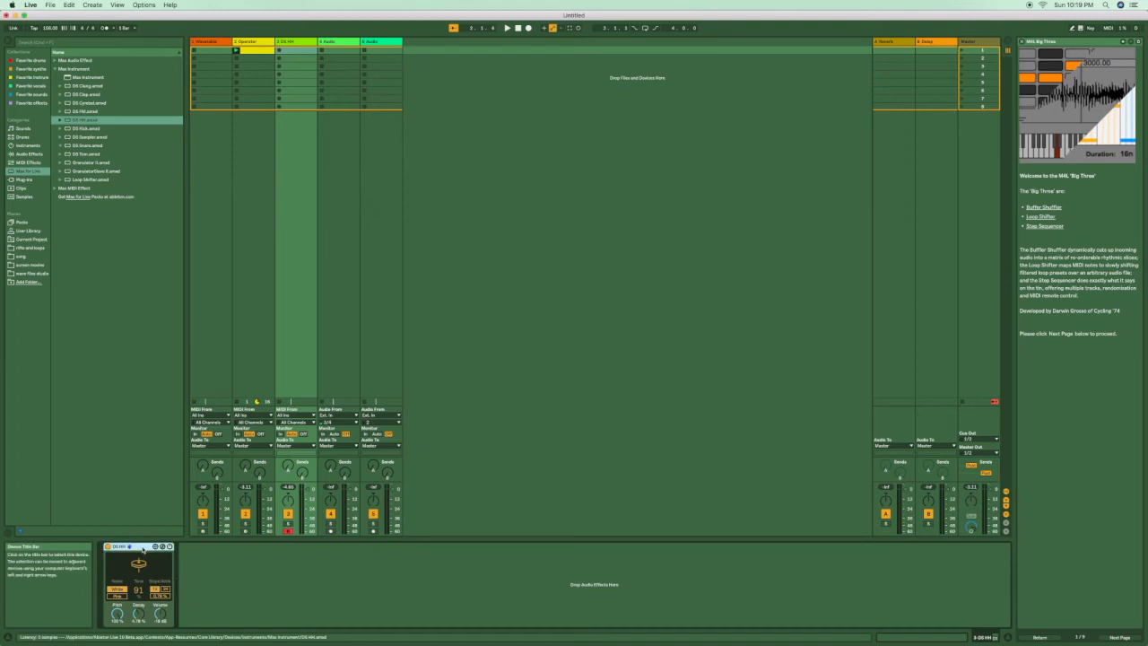
pyautogui.press('Delete')
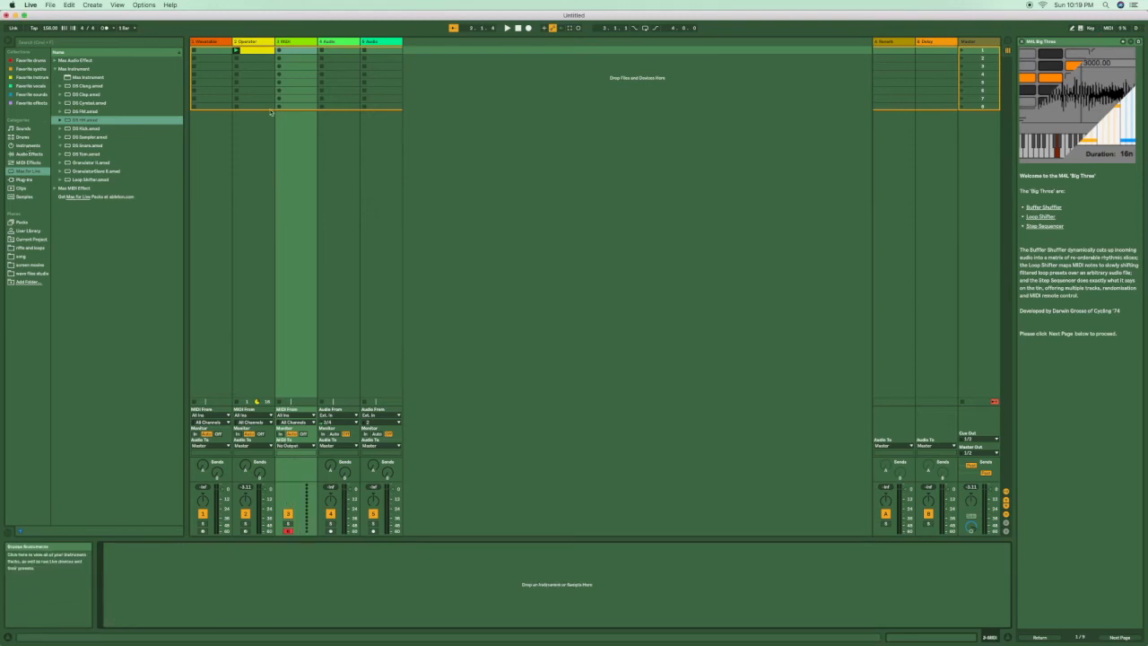
pyautogui.moveTo(92, 130); pyautogui.dragTo(145, 574)
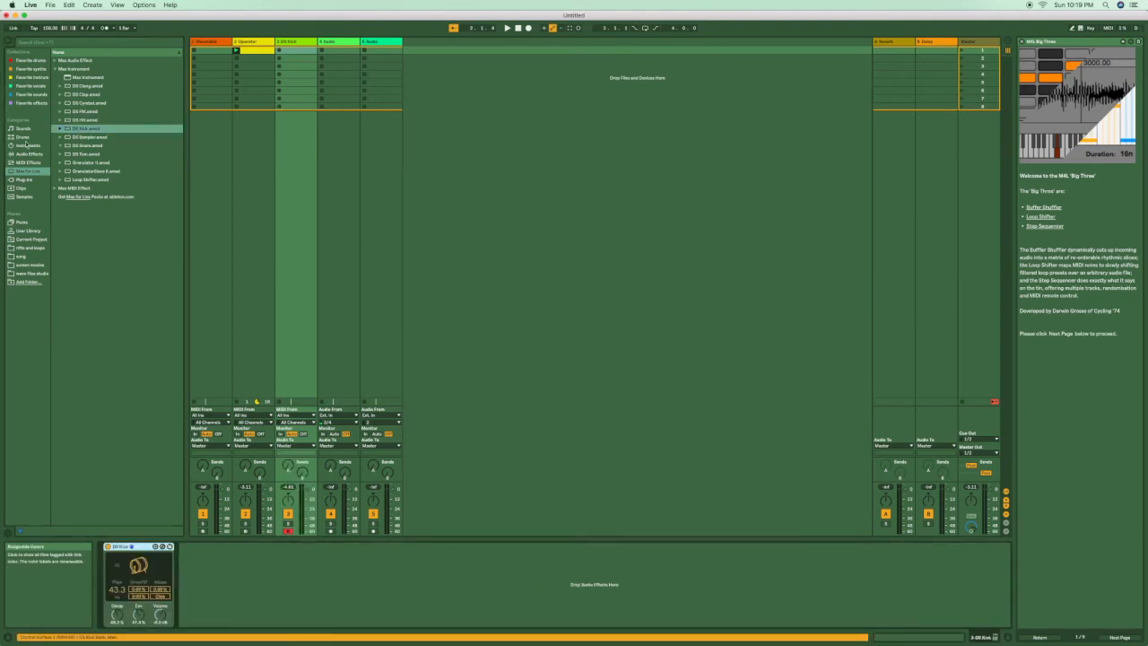
# - Add the Drum Buss audio effect after DS Kick and raise its Boom amount to 100 %
pyautogui.click(28, 154)
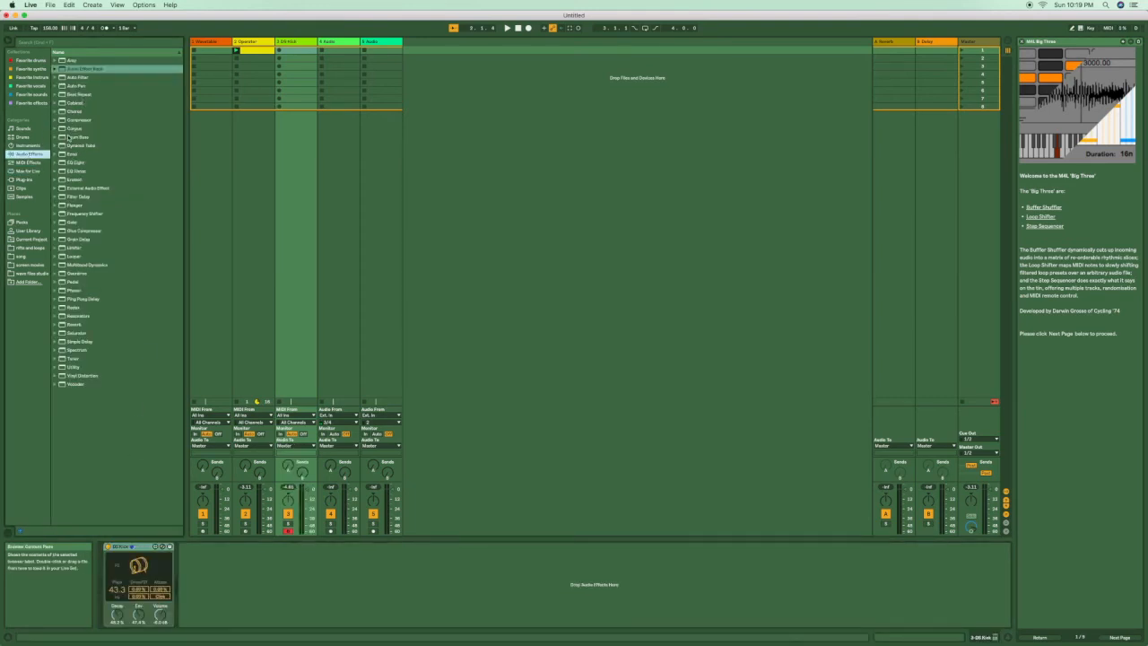
pyautogui.moveTo(72, 136); pyautogui.dragTo(238, 567)
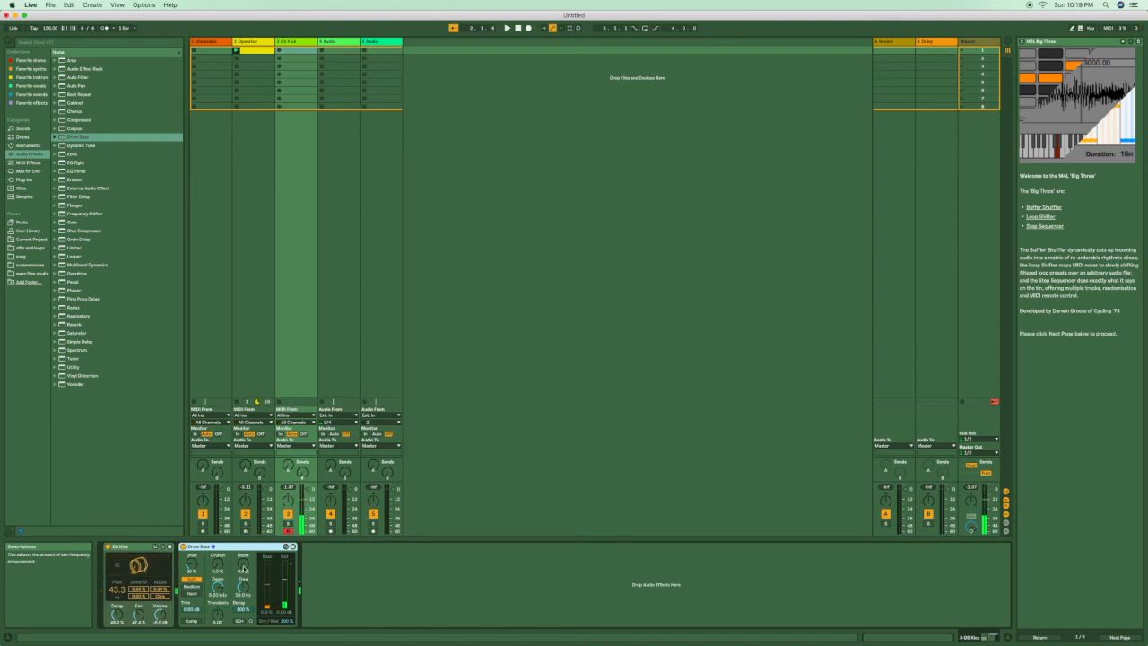
pyautogui.moveTo(244, 569); pyautogui.dragTo(244, 564)
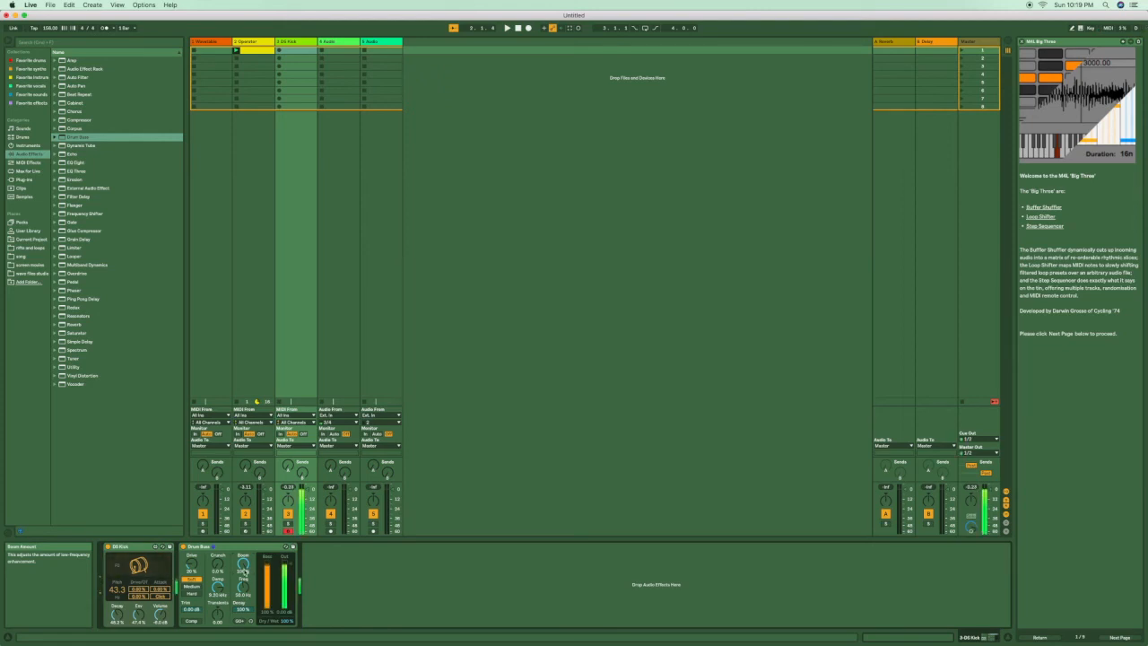
# - Delete the Drum Buss effect from the DS Kick track
pyautogui.click(243, 549)
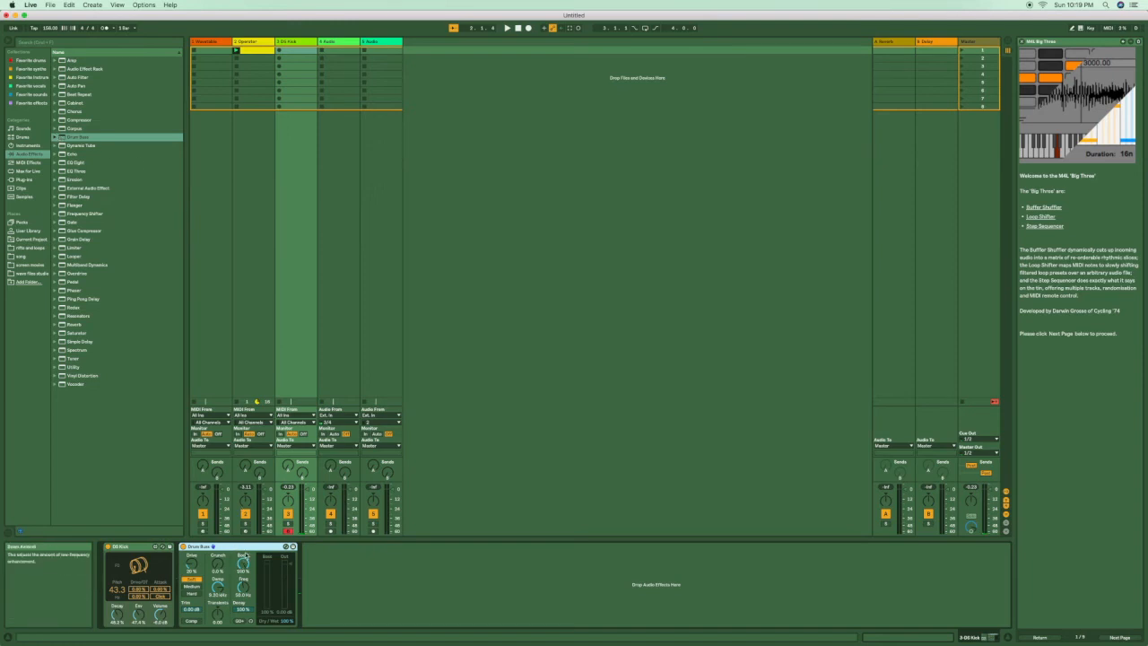
pyautogui.press('Delete')
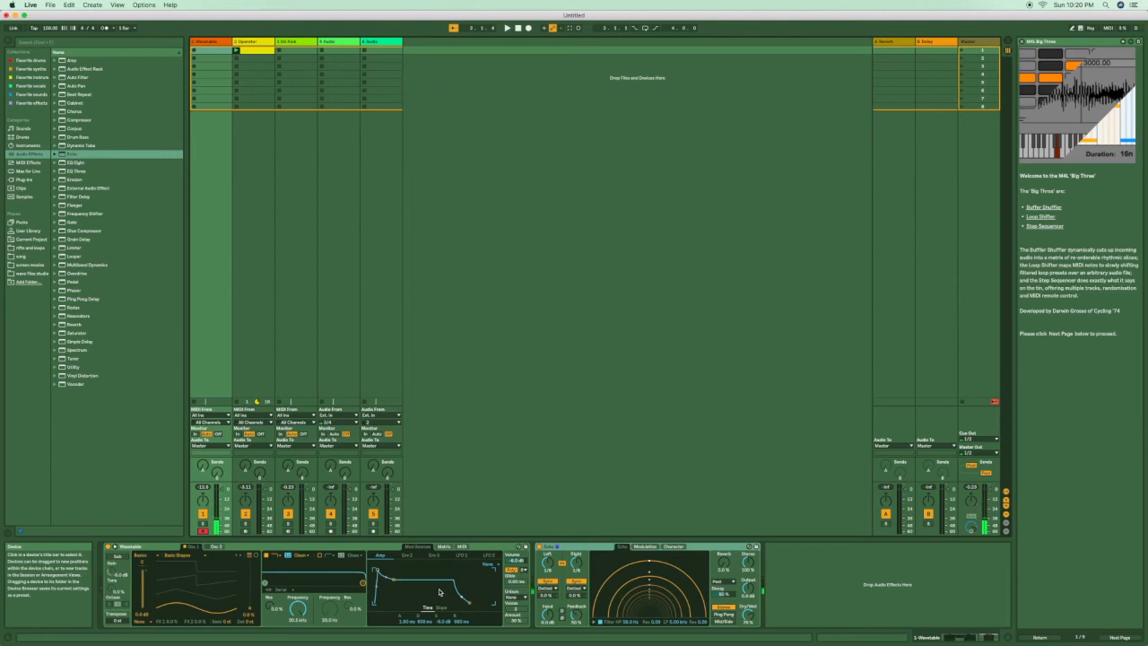
# - Create an empty MIDI clip in the Wavetable track's first slot and return to the track's device view
pyautogui.click(208, 51)
pyautogui.doubleClick(206, 51)
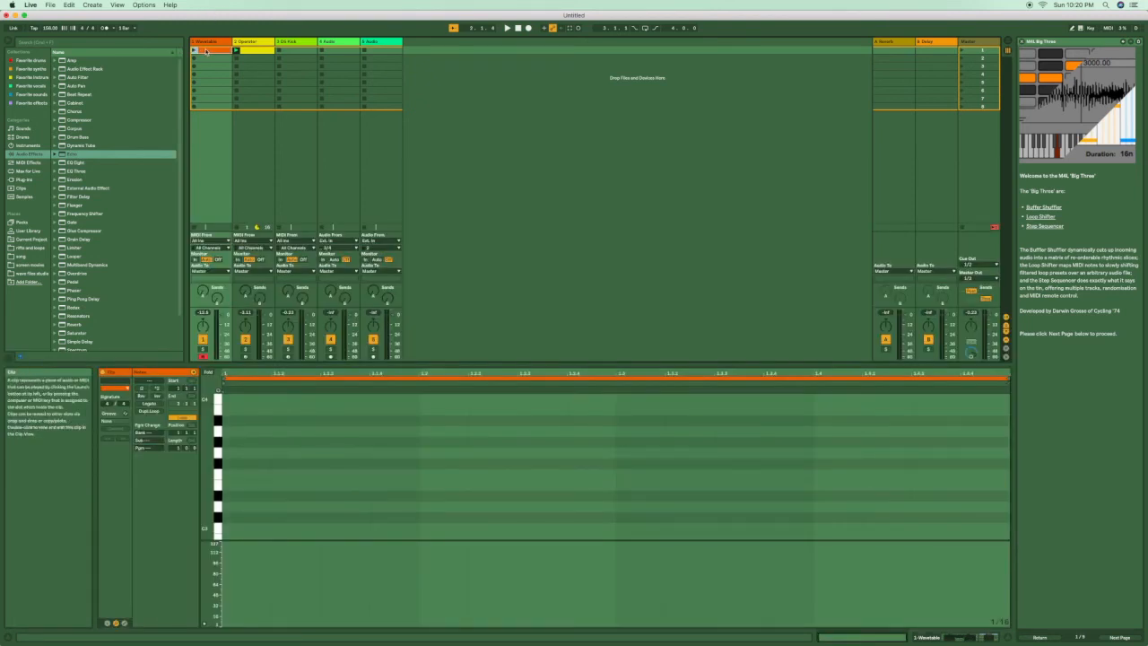
pyautogui.click(212, 42)
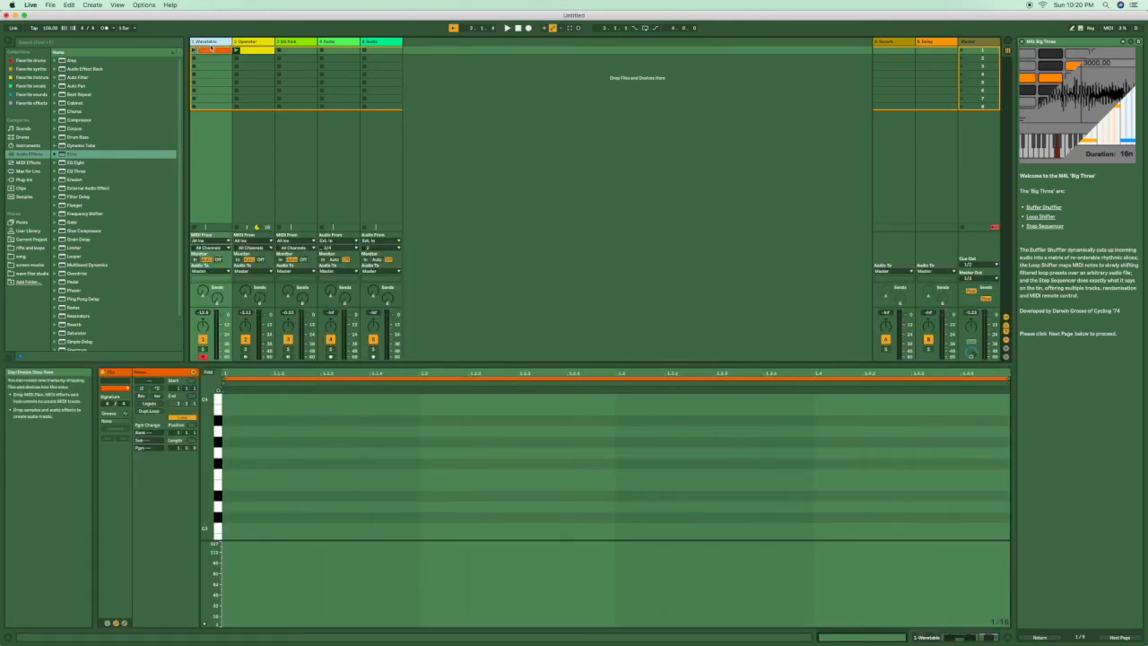
pyautogui.press('Tab')
pyautogui.press('Tab')
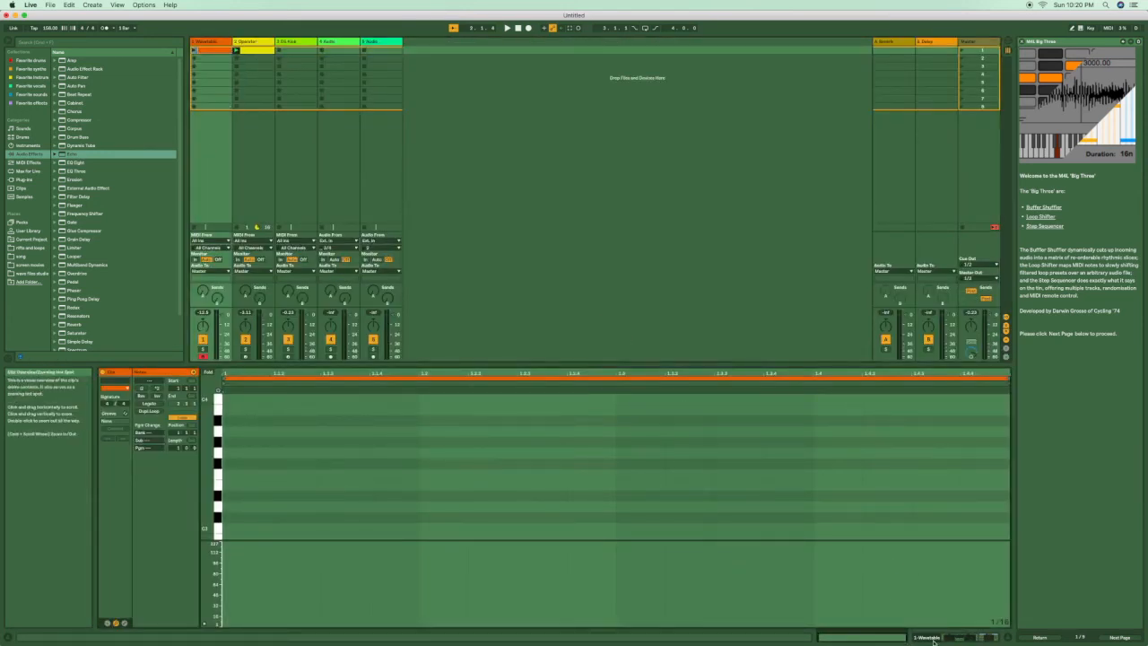
pyautogui.hotkey('shift', 'Tab')
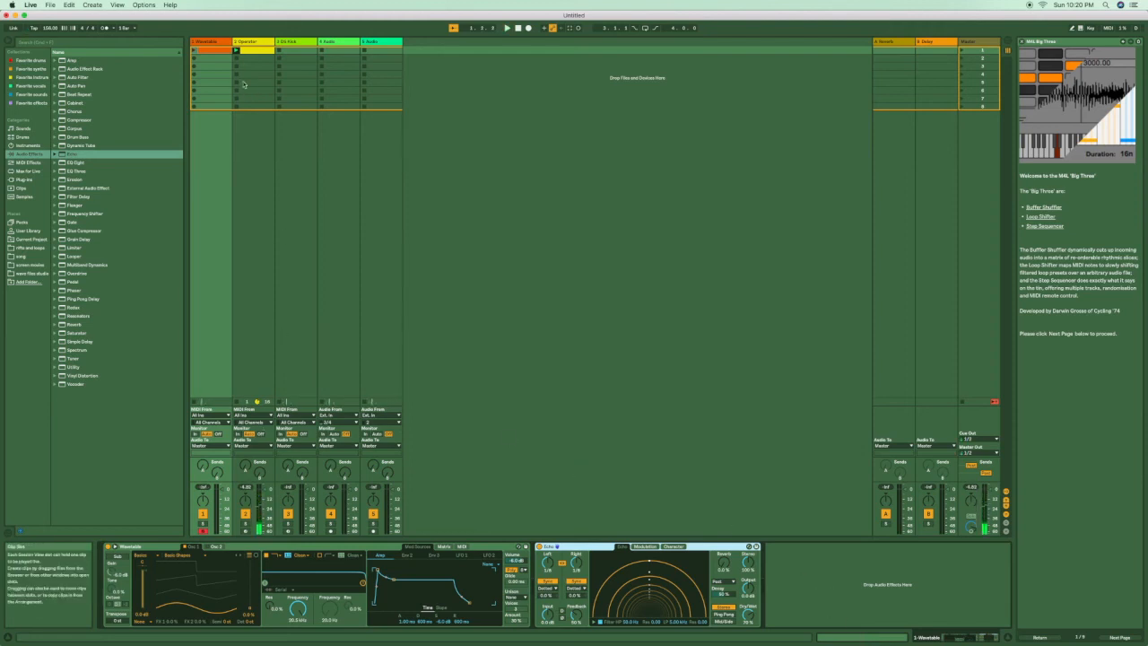
# - Arm the Operator track, add the Echo effect after Operator and adjust its Dry/Wet mix
pyautogui.click(247, 41)
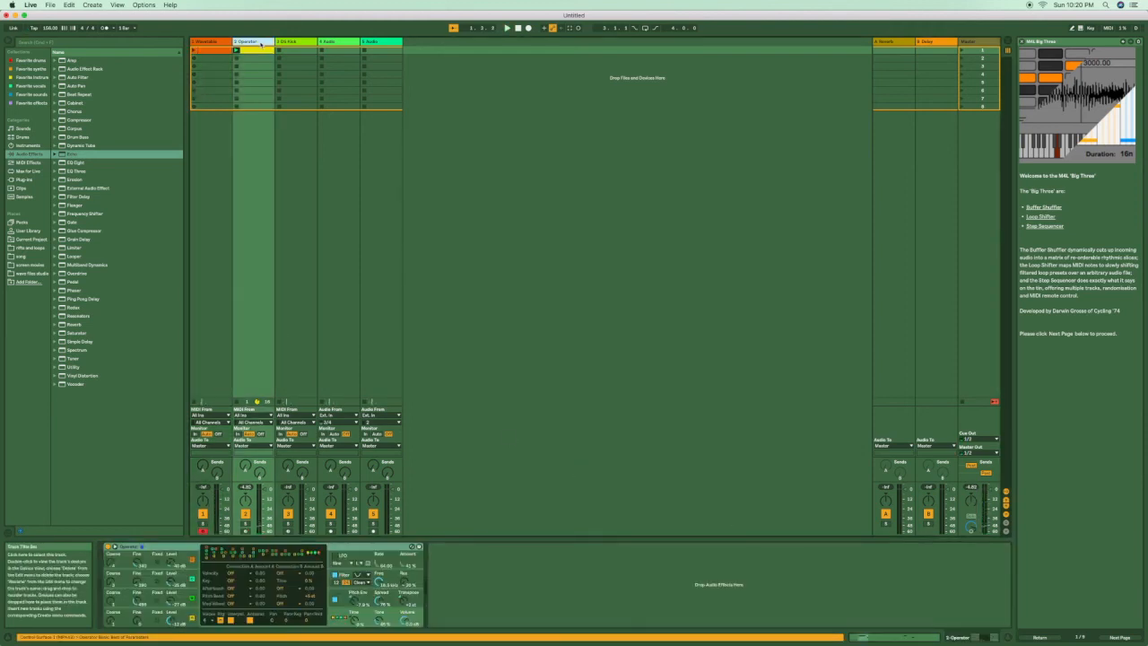
pyautogui.click(245, 530)
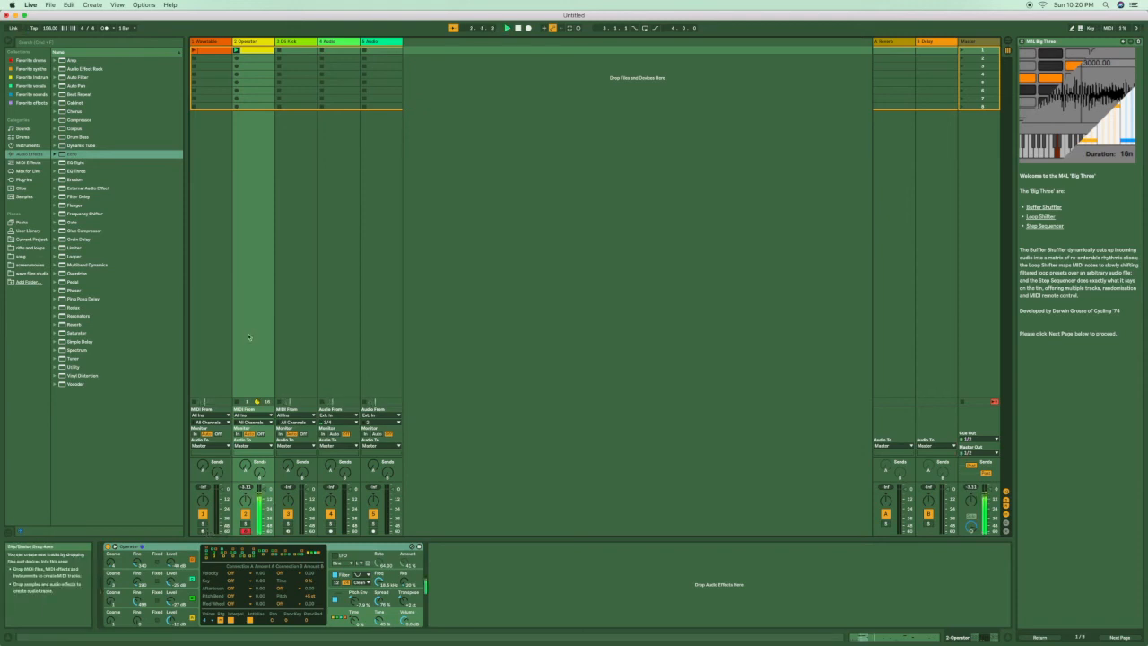
pyautogui.moveTo(74, 154); pyautogui.dragTo(505, 556)
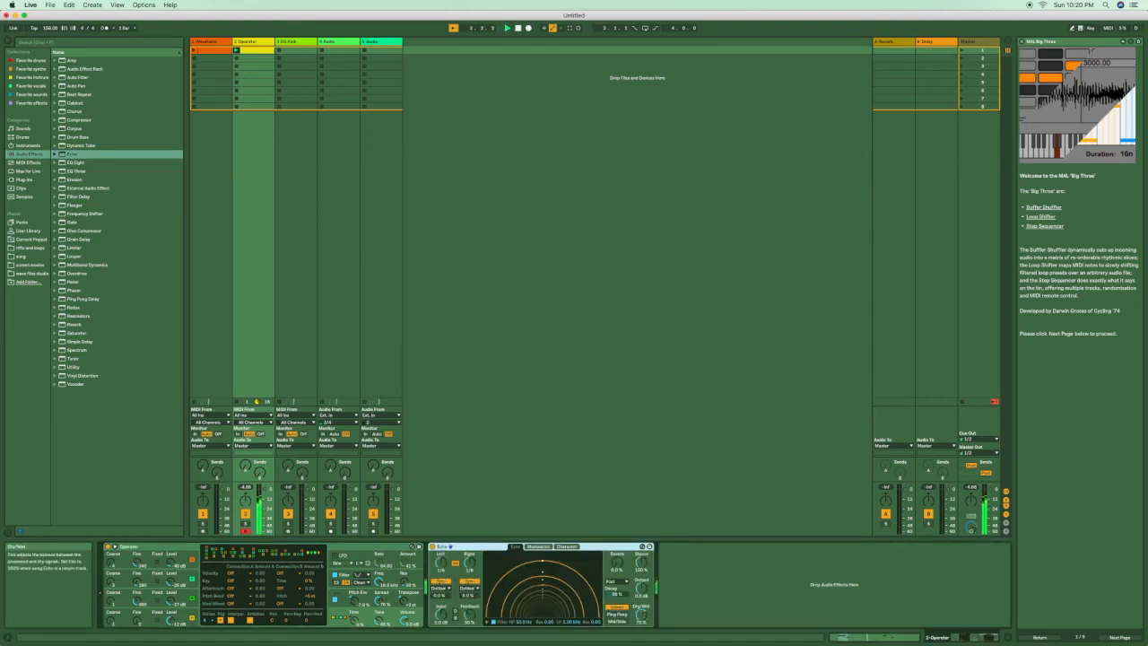
pyautogui.moveTo(642, 616); pyautogui.dragTo(642, 622)
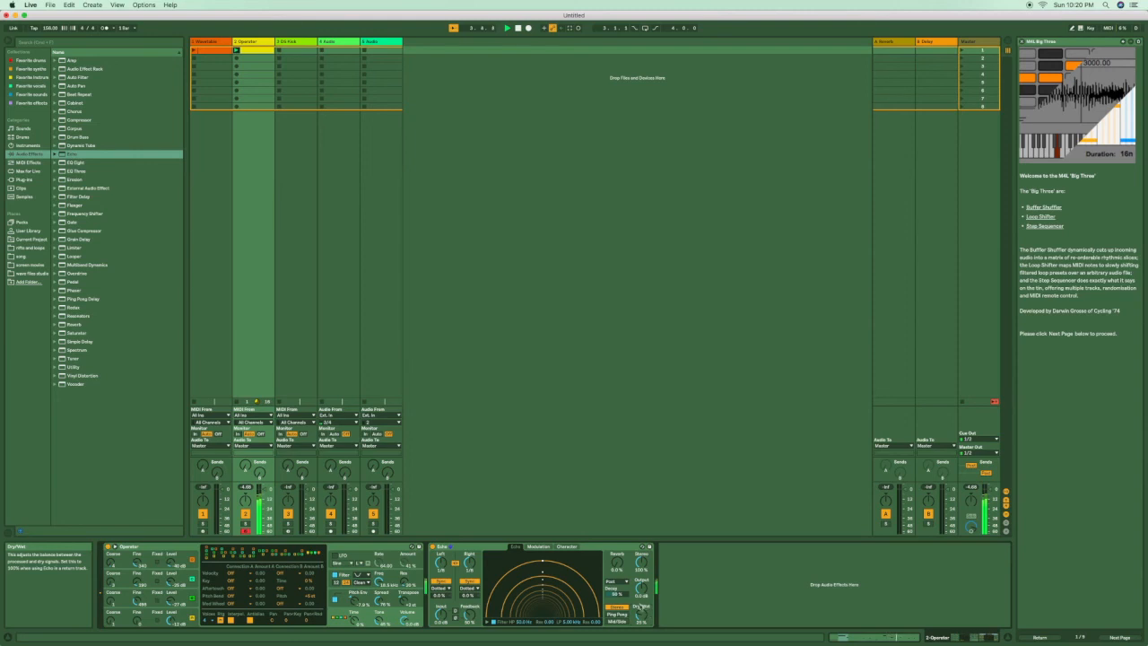
pyautogui.moveTo(643, 615); pyautogui.dragTo(642, 602)
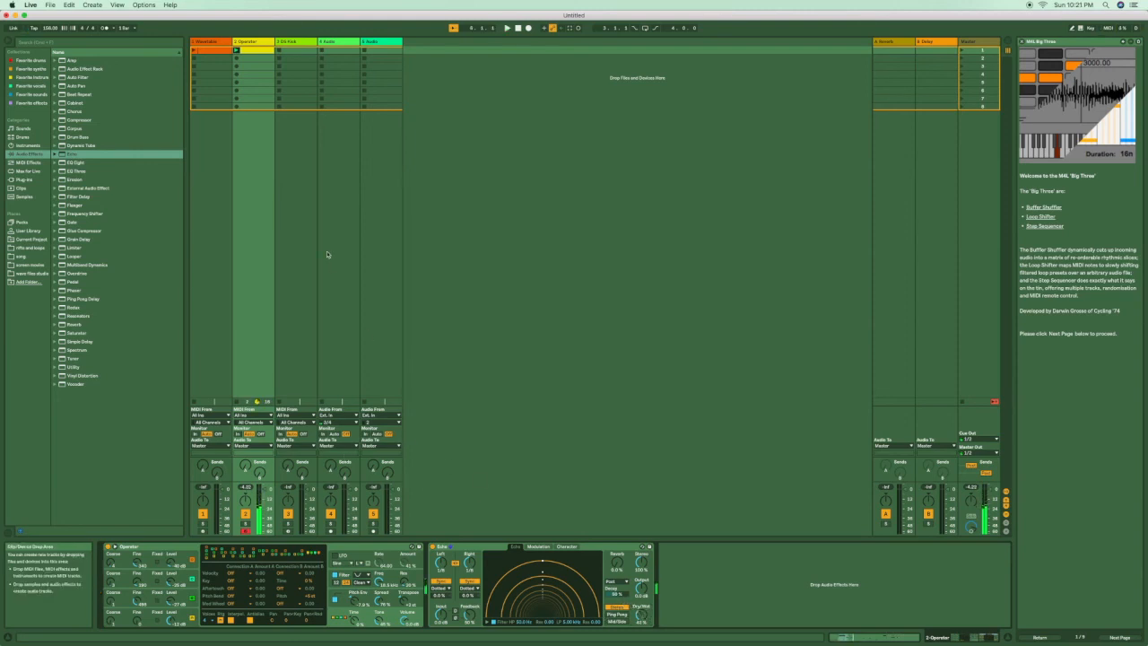
# - Delete the Echo effect from the Wavetable track
pyautogui.click(211, 42)
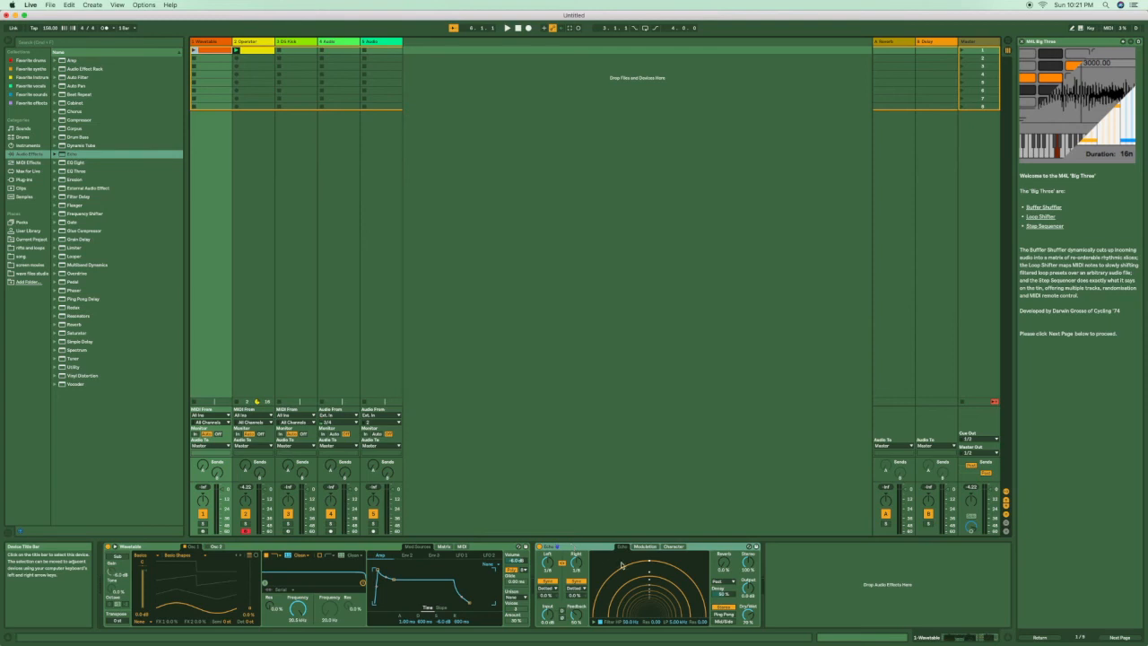
pyautogui.click(595, 548)
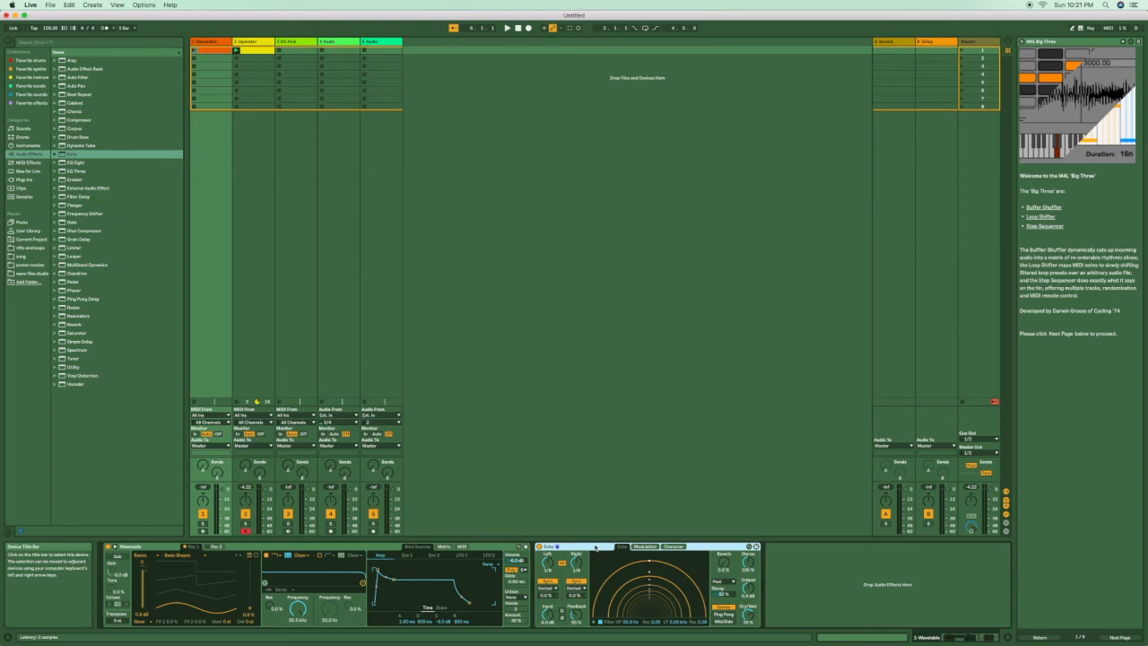
pyautogui.press('Delete')
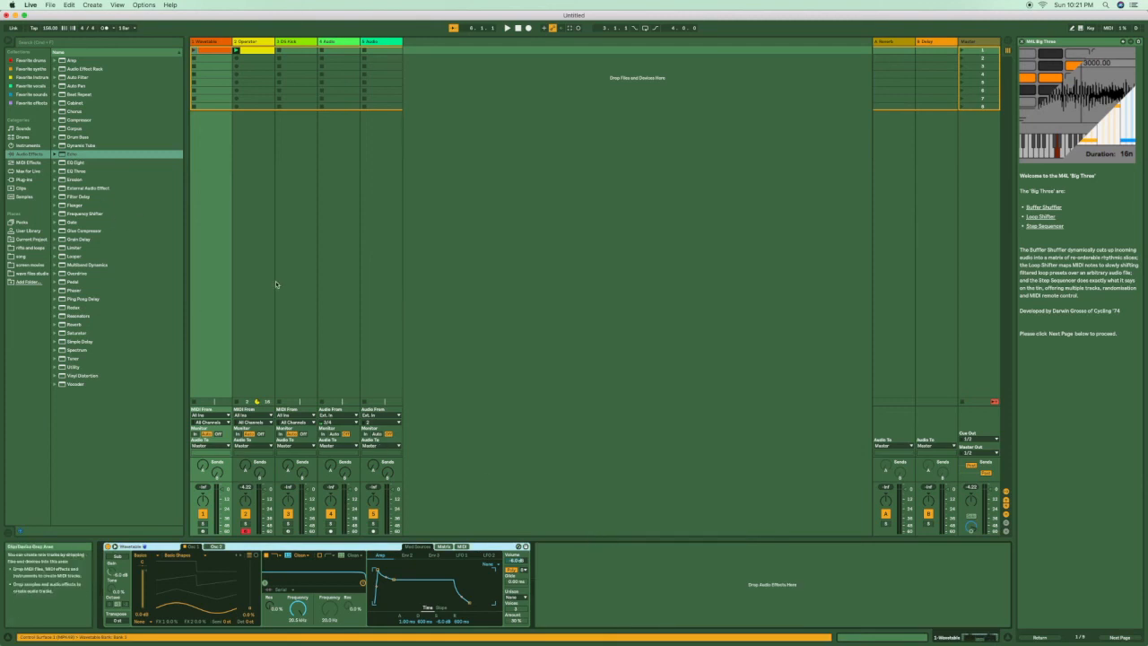
# - Arm the Wavetable track and add the Pedal audio effect after the Wavetable instrument
pyautogui.click(204, 532)
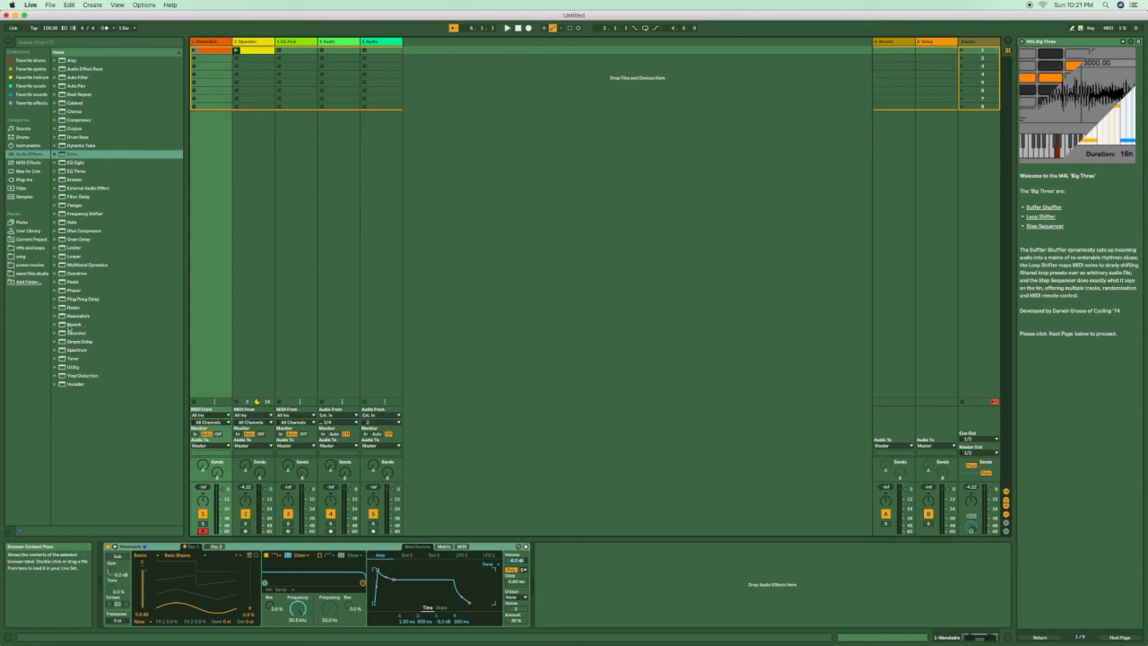
pyautogui.click(68, 282)
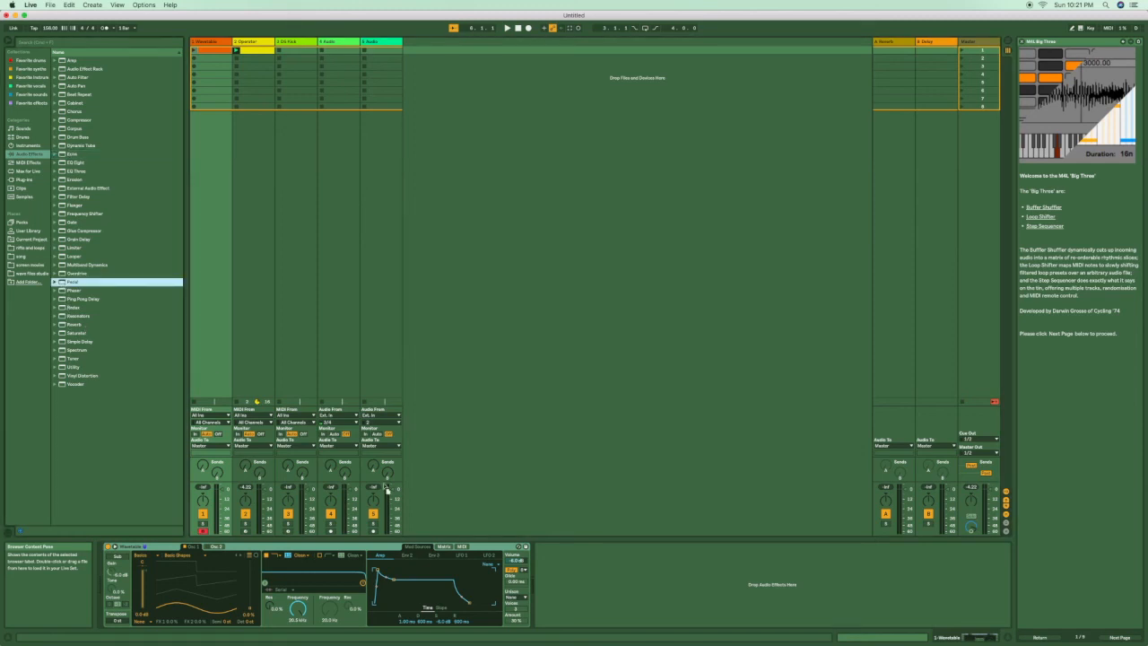
pyautogui.moveTo(599, 598); pyautogui.dragTo(597, 597)
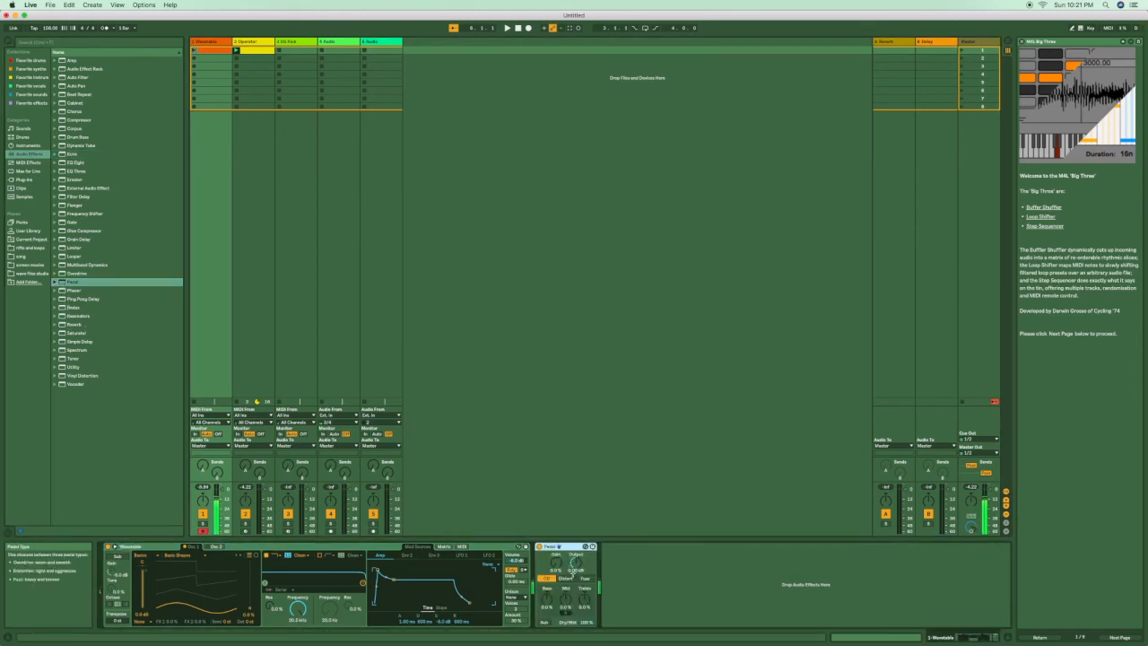
# - Bypass and re-enable the Pedal effect, and try its Distort and Fuzz types, ending on Distort
pyautogui.click(540, 547)
pyautogui.click(540, 548)
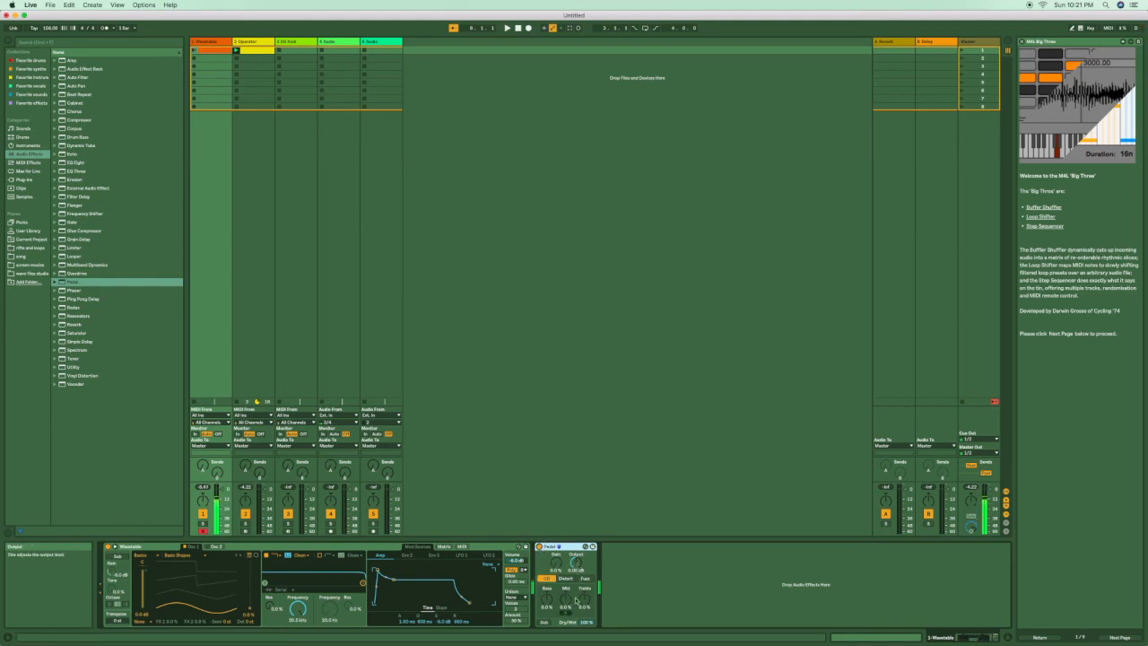
pyautogui.click(565, 578)
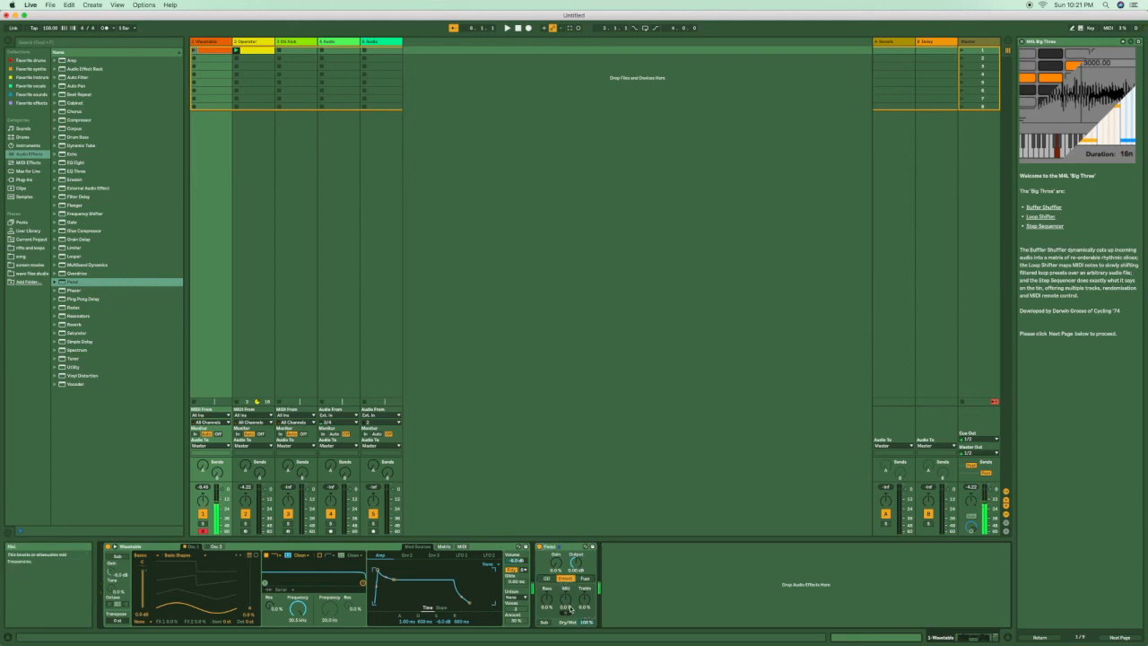
pyautogui.click(585, 579)
pyautogui.click(568, 578)
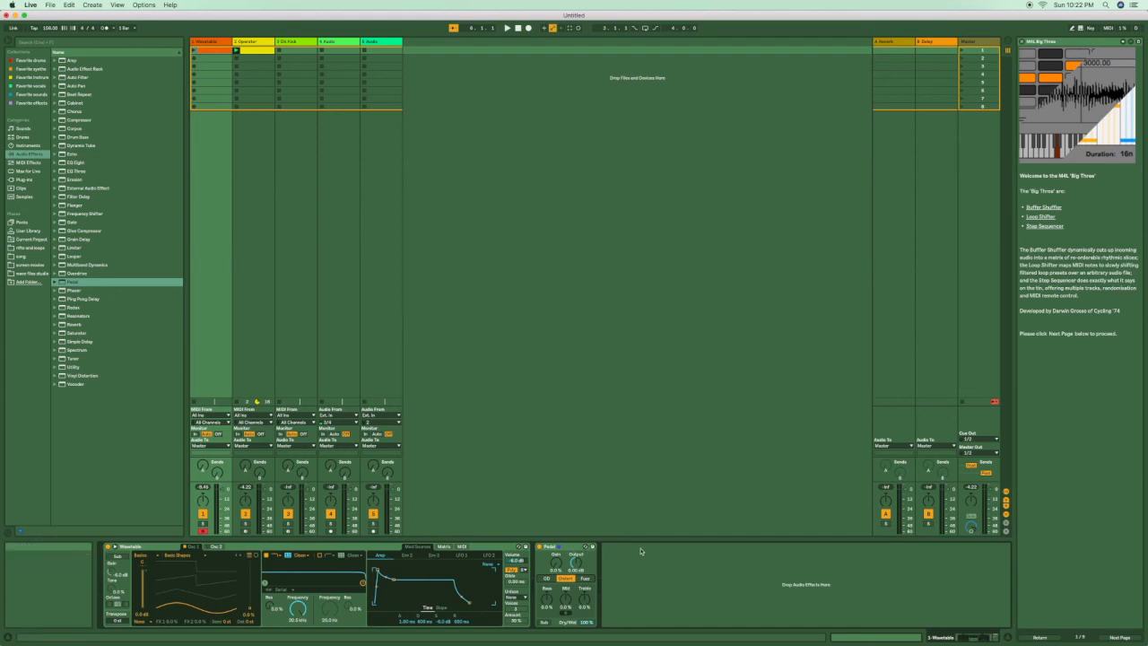
# - Delete the Pedal effect from the Wavetable track
pyautogui.click(571, 548)
pyautogui.press('Delete')
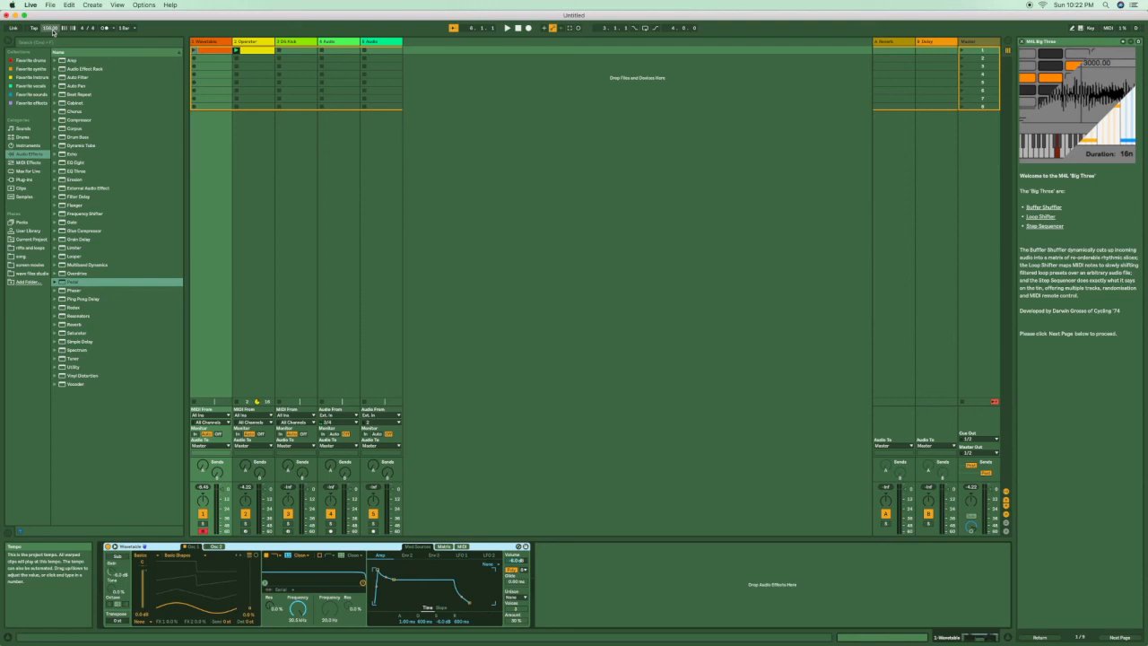
# - Open the Operator track's first MIDI clip in the note editor
pyautogui.click(262, 53)
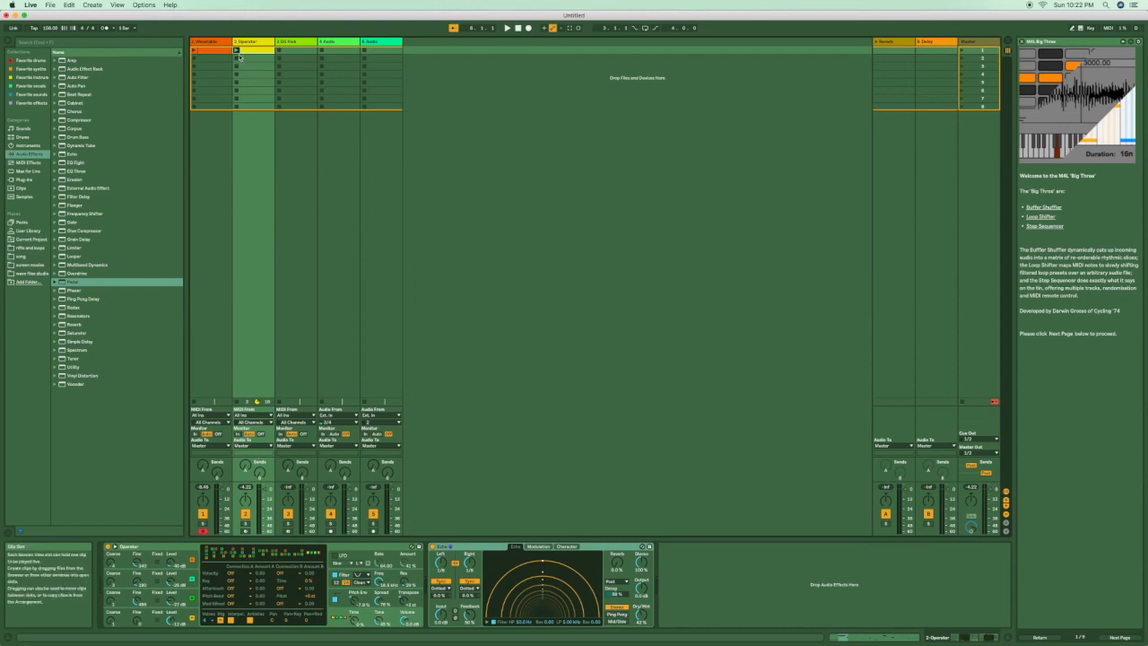
pyautogui.hotkey('shift', 'Tab')
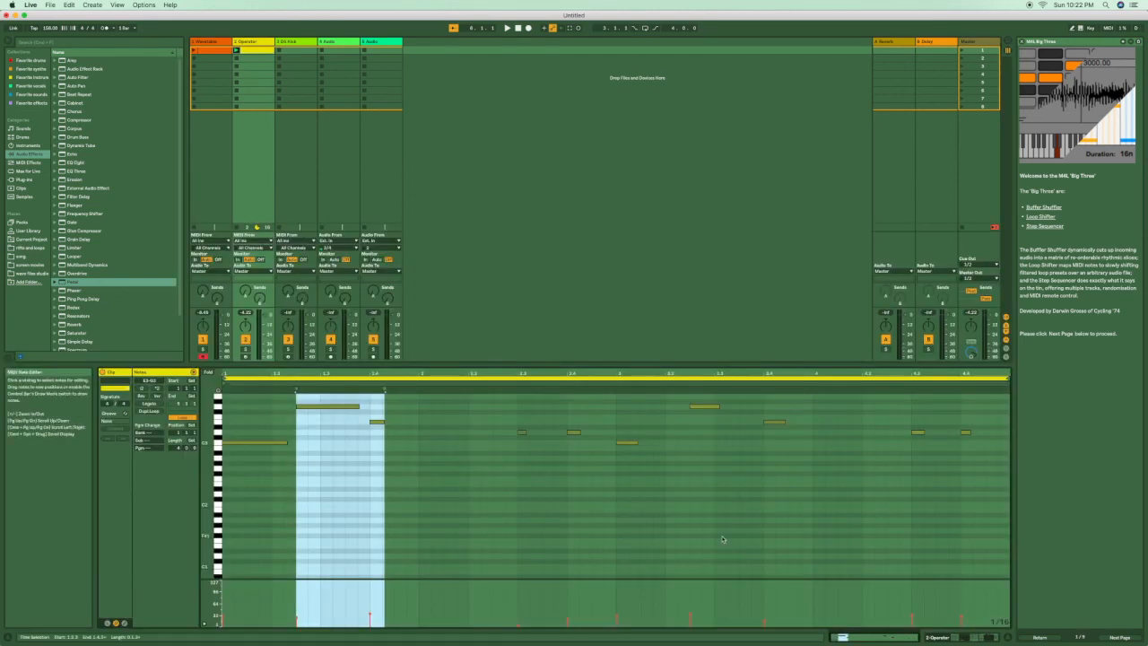